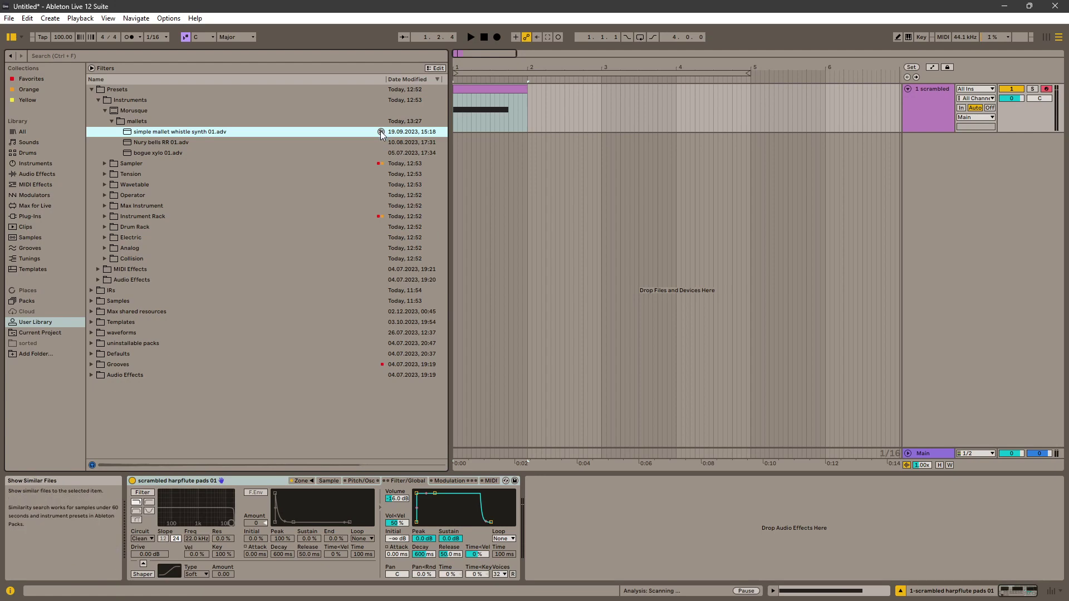
Find files similar to simple mallet whistle synth 01.adv, preview E-Piano Rhodish.adg, Horns3.wav and Tom FM Long Synare F 05.wav, and clear the search
{"action": "left_click", "coordinate": [380, 132]}
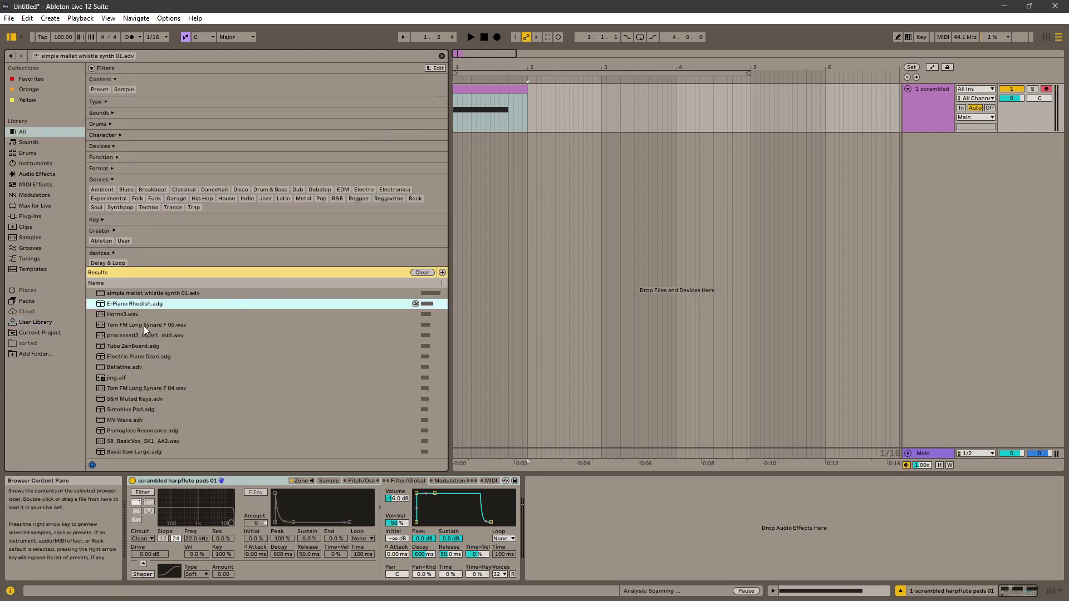
{"action": "left_click", "coordinate": [142, 303]}
{"action": "left_click", "coordinate": [139, 314]}
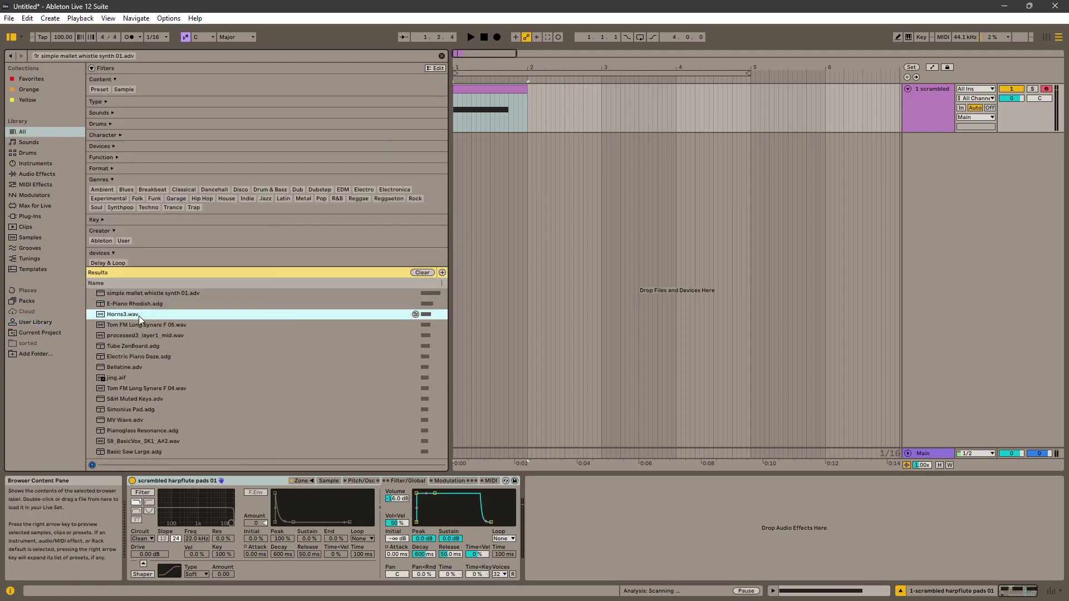
{"action": "left_click", "coordinate": [141, 325]}
{"action": "left_click", "coordinate": [145, 294]}
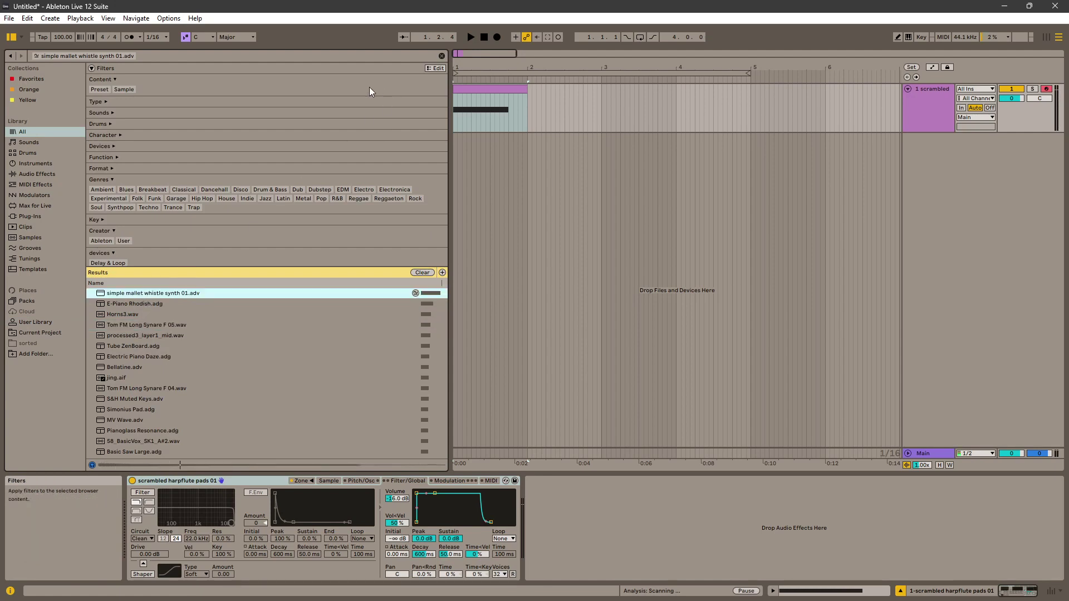
{"action": "left_click", "coordinate": [442, 55]}
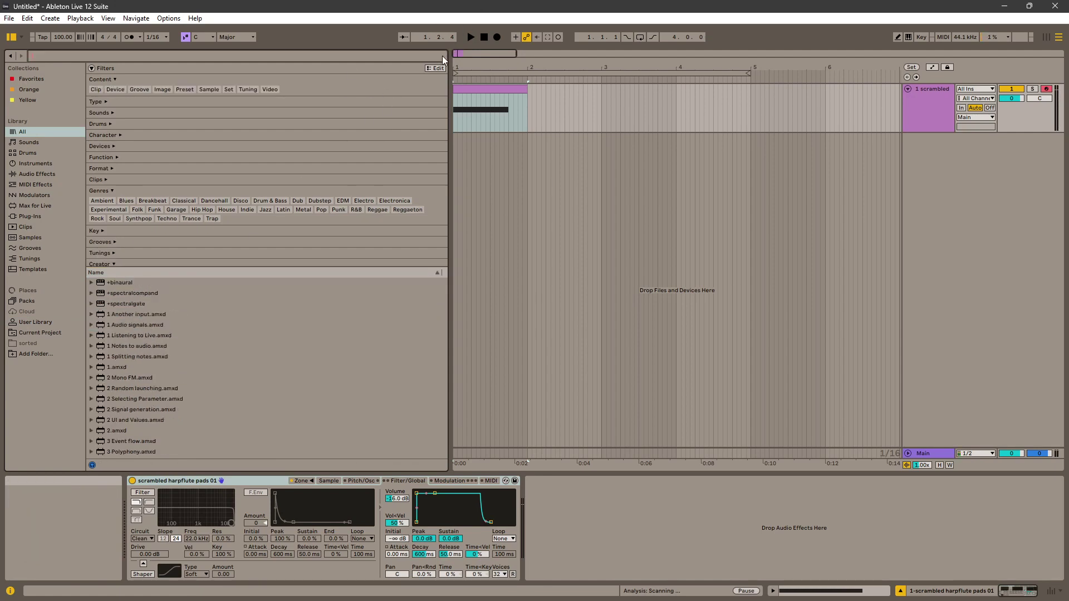
Look at the browser's User Library and Packs listings, ending in the User Library
{"action": "left_click", "coordinate": [30, 323]}
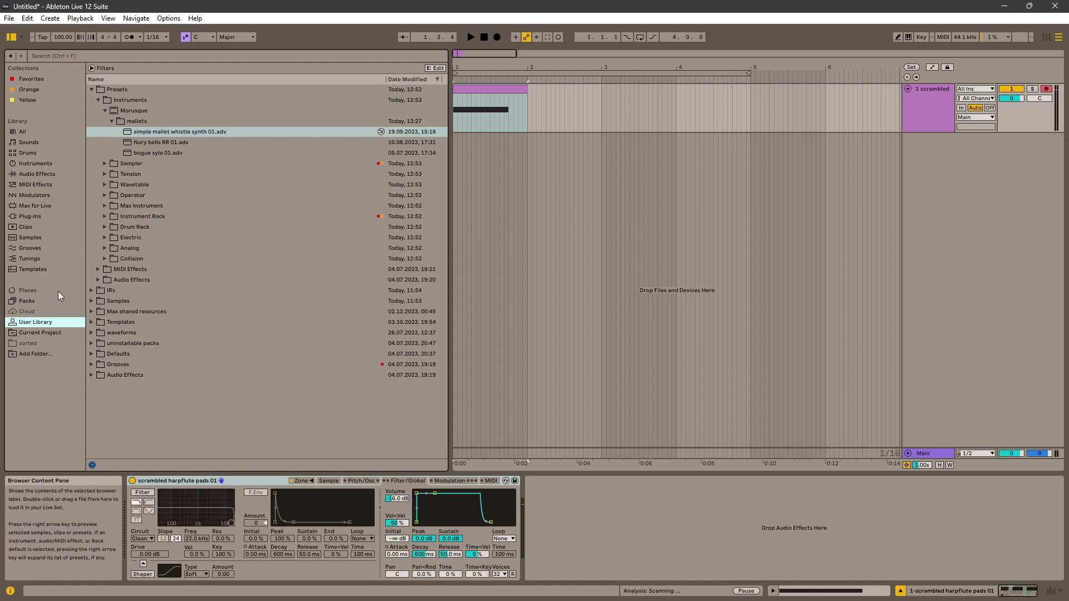
{"action": "left_click", "coordinate": [28, 301]}
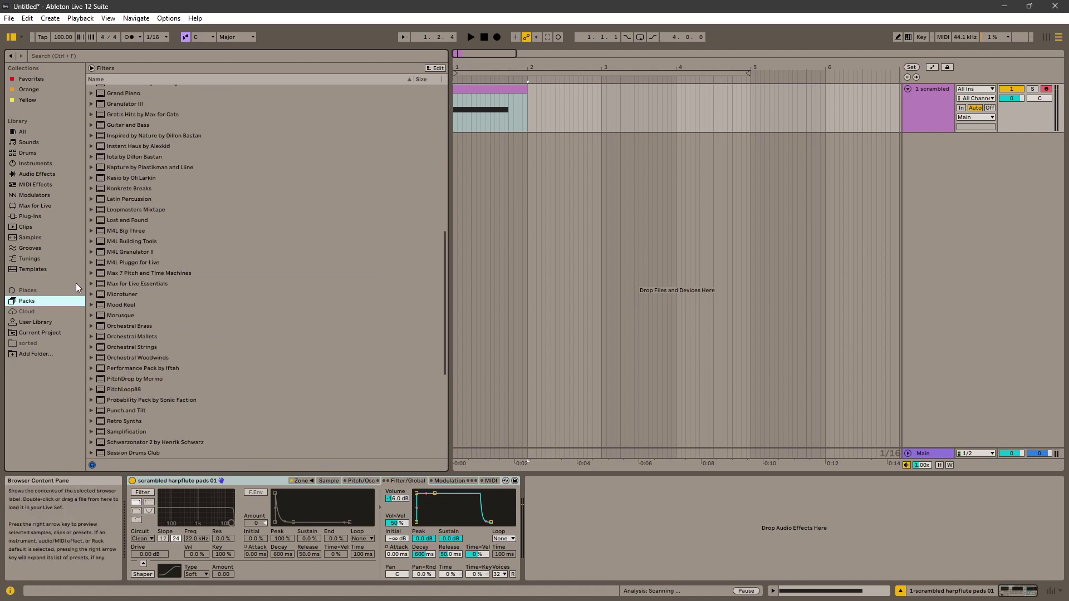
{"action": "left_click", "coordinate": [32, 323]}
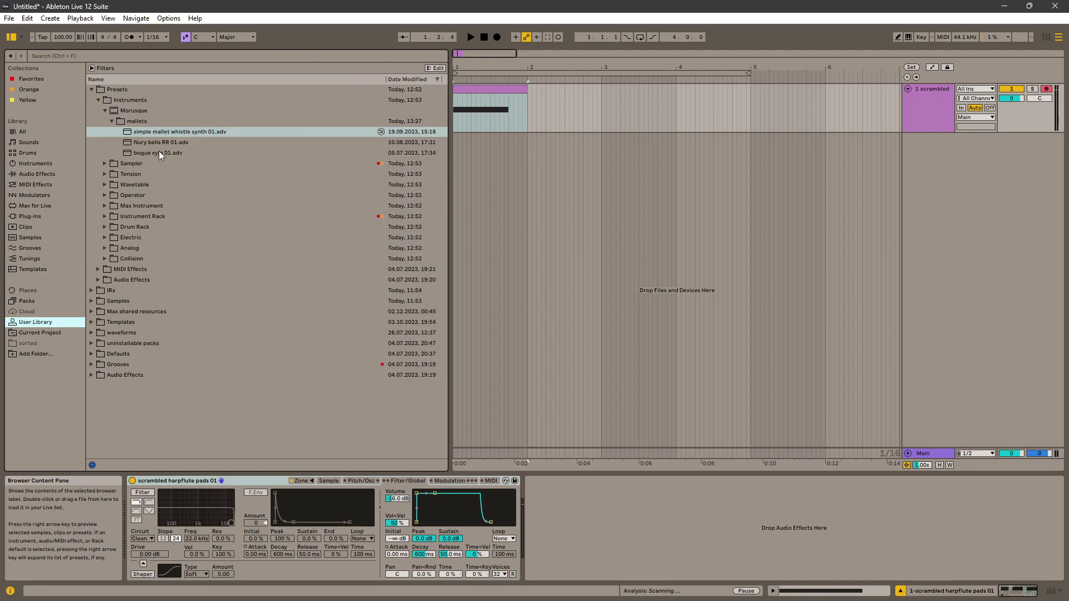
Filter the User Library by creator Morusque, look through the matching presets, then remove the filter and collapse the filter section
{"action": "left_click", "coordinate": [92, 68]}
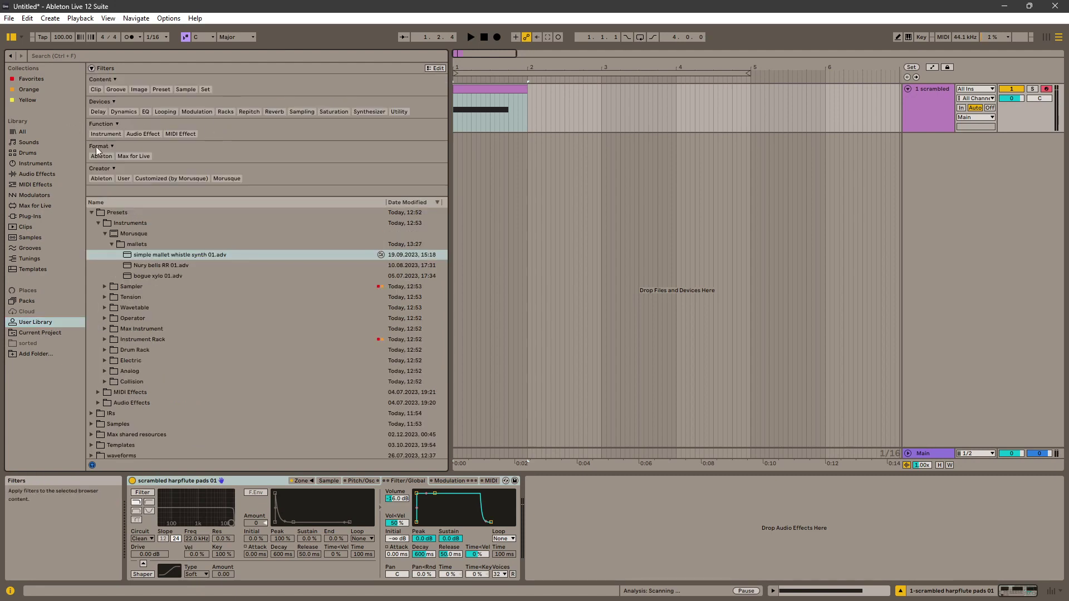
{"action": "left_click", "coordinate": [228, 179]}
{"action": "scroll", "coordinate": [169, 361], "scroll_direction": "down", "scroll_amount": 2}
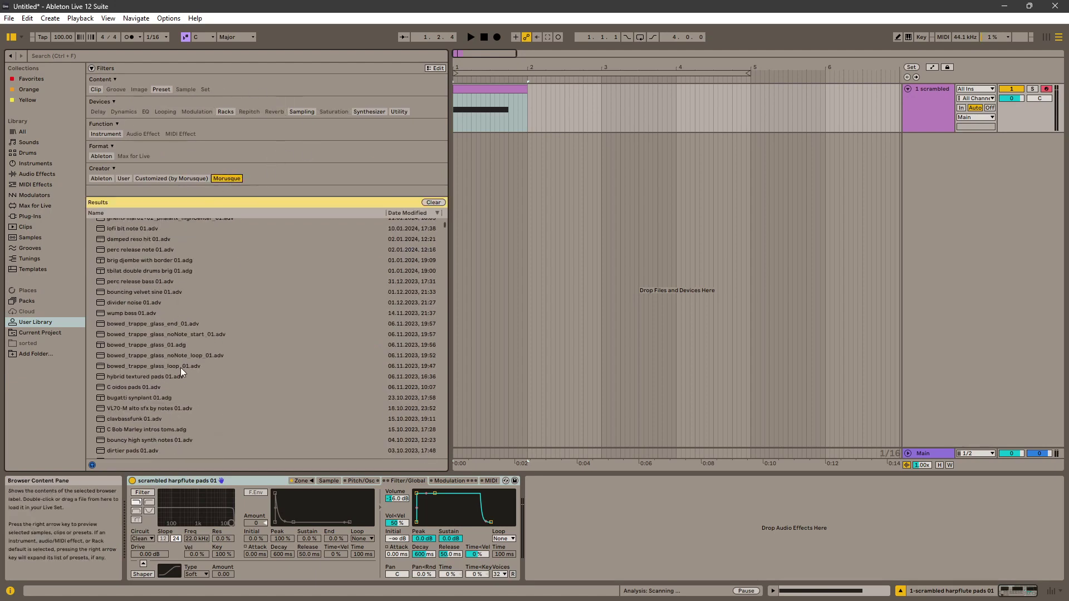
{"action": "scroll", "coordinate": [181, 367], "scroll_direction": "up", "scroll_amount": 2}
{"action": "left_click", "coordinate": [228, 178]}
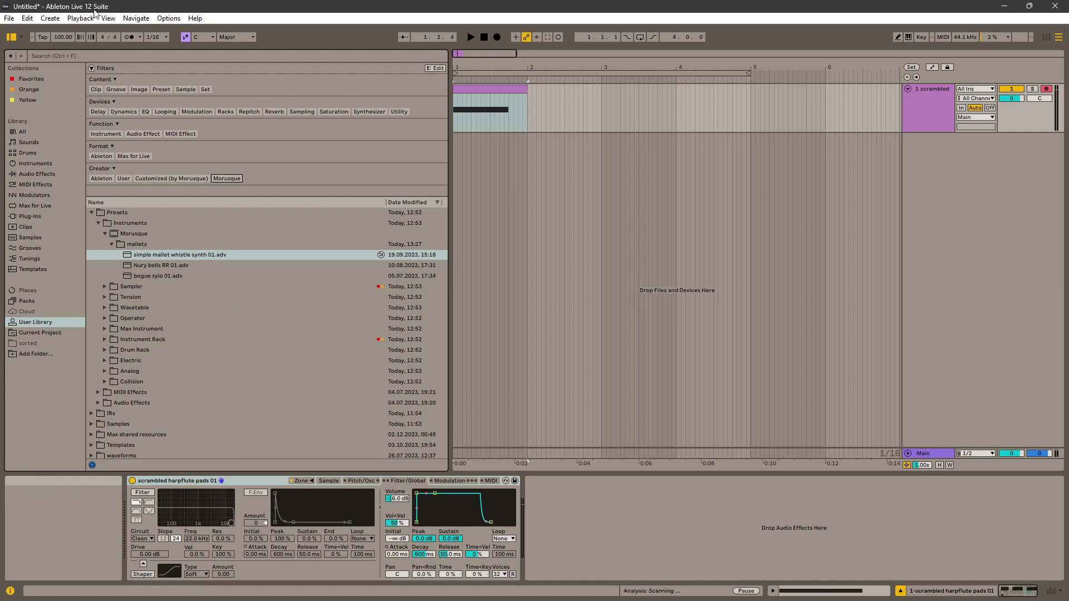
{"action": "left_click", "coordinate": [92, 68]}
Expand the M mallets folder inside the Sampler instrument presets of the User Library
{"action": "left_click", "coordinate": [171, 133]}
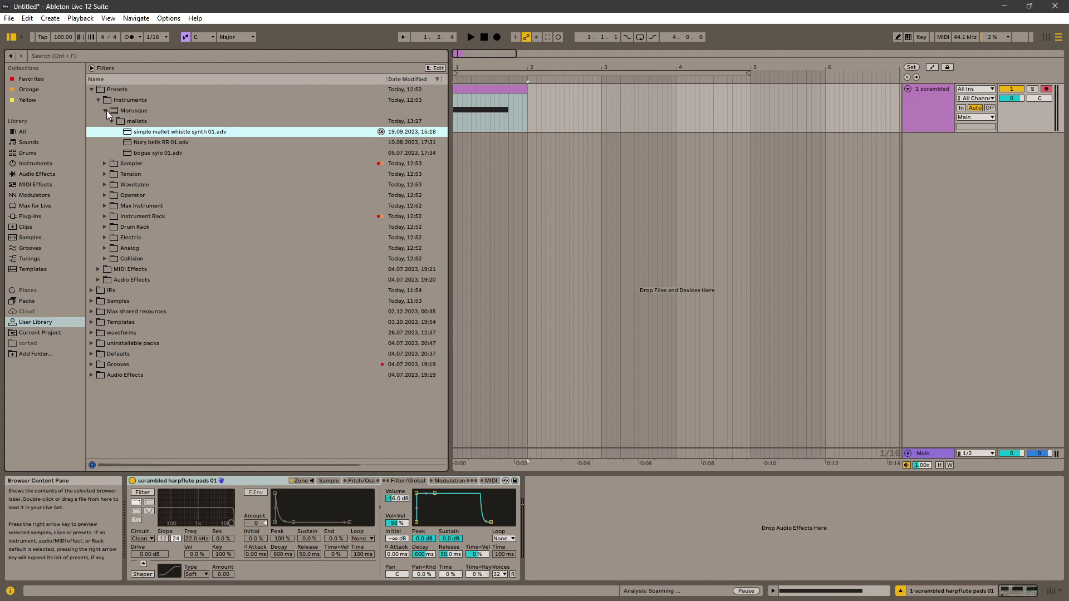
{"action": "left_click", "coordinate": [129, 121]}
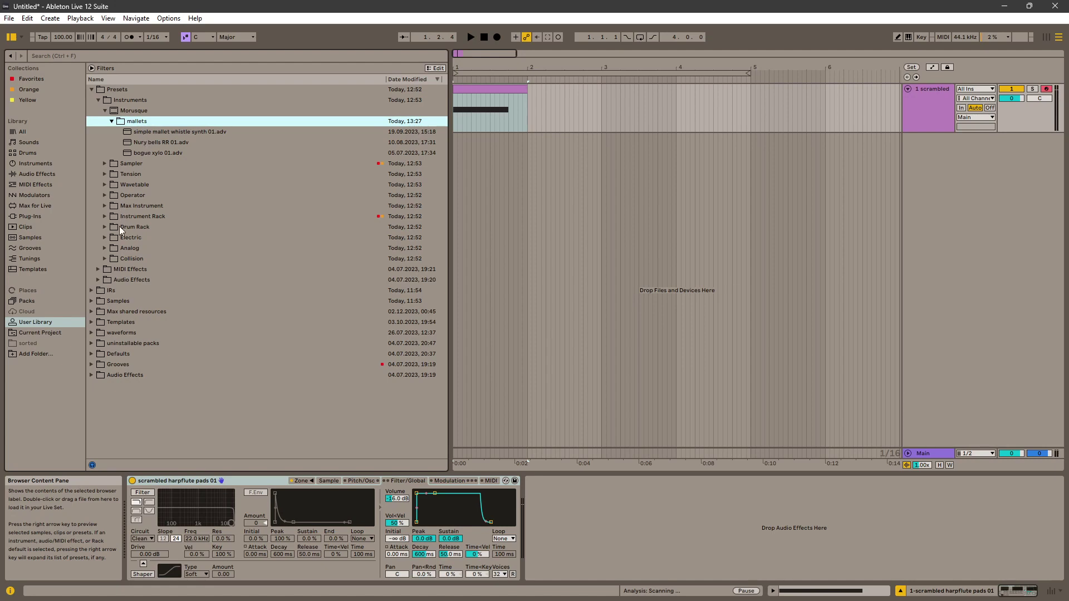
{"action": "left_click", "coordinate": [105, 163]}
{"action": "scroll", "coordinate": [162, 232], "scroll_direction": "down", "scroll_amount": 5}
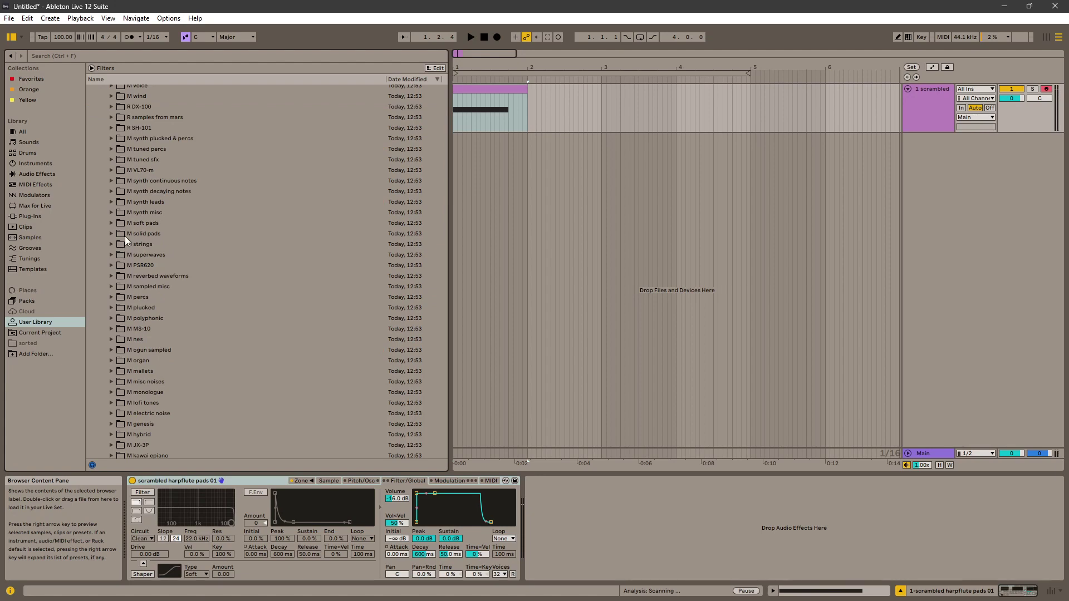
{"action": "left_click", "coordinate": [111, 371]}
{"action": "scroll", "coordinate": [160, 241], "scroll_direction": "down", "scroll_amount": 5}
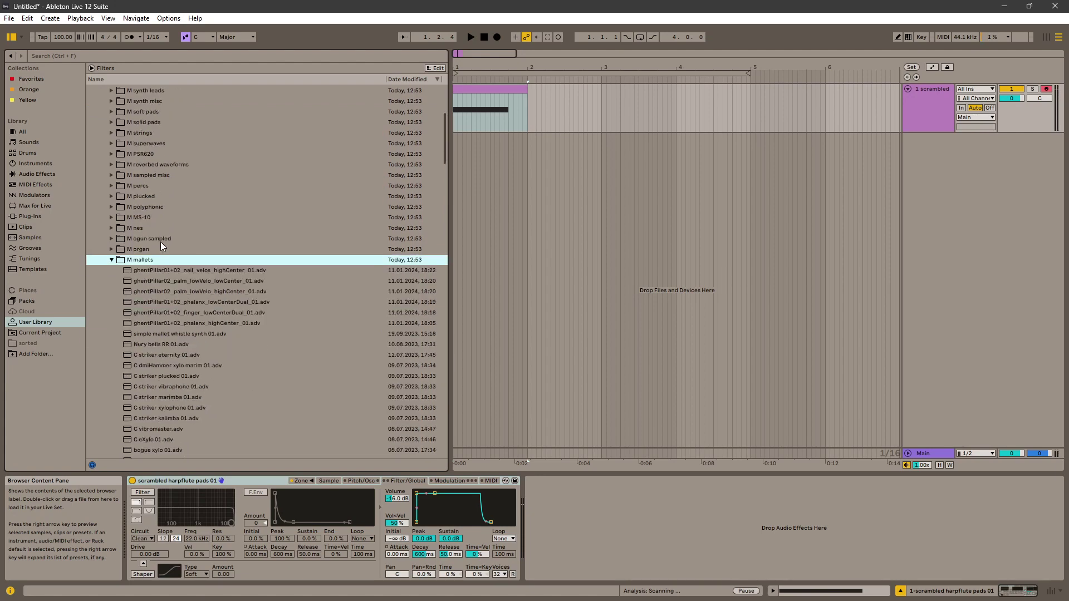
{"action": "scroll", "coordinate": [161, 244], "scroll_direction": "down", "scroll_amount": 3}
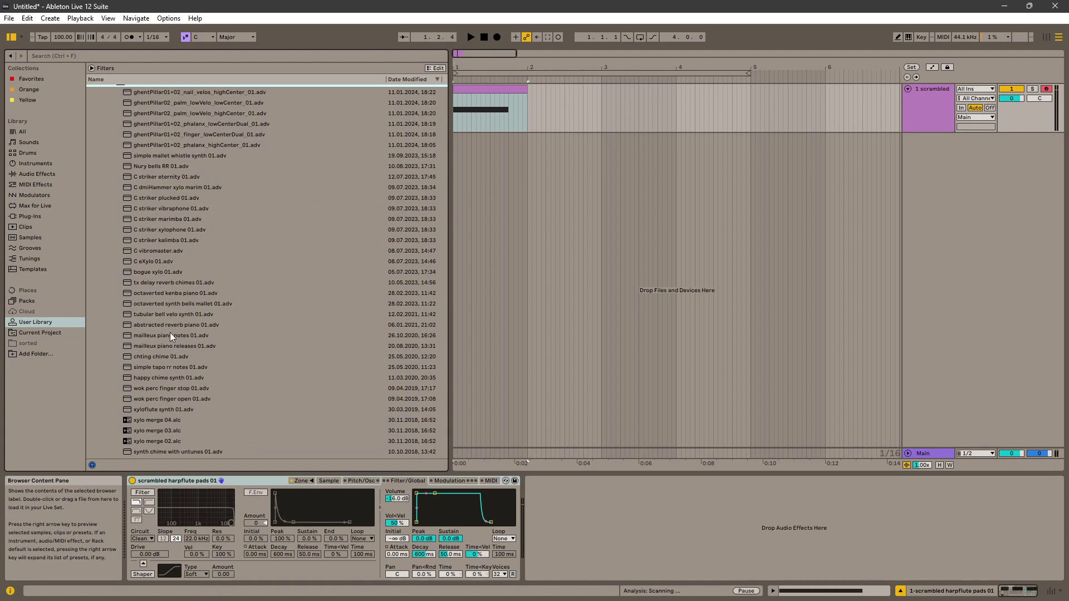
Load the abstracted reverb piano 01.adv preset onto track 1, audition it with the existing MIDI clip and hide the zone editor
{"action": "left_click_drag", "start_coordinate": [158, 325], "coordinate": [506, 90]}
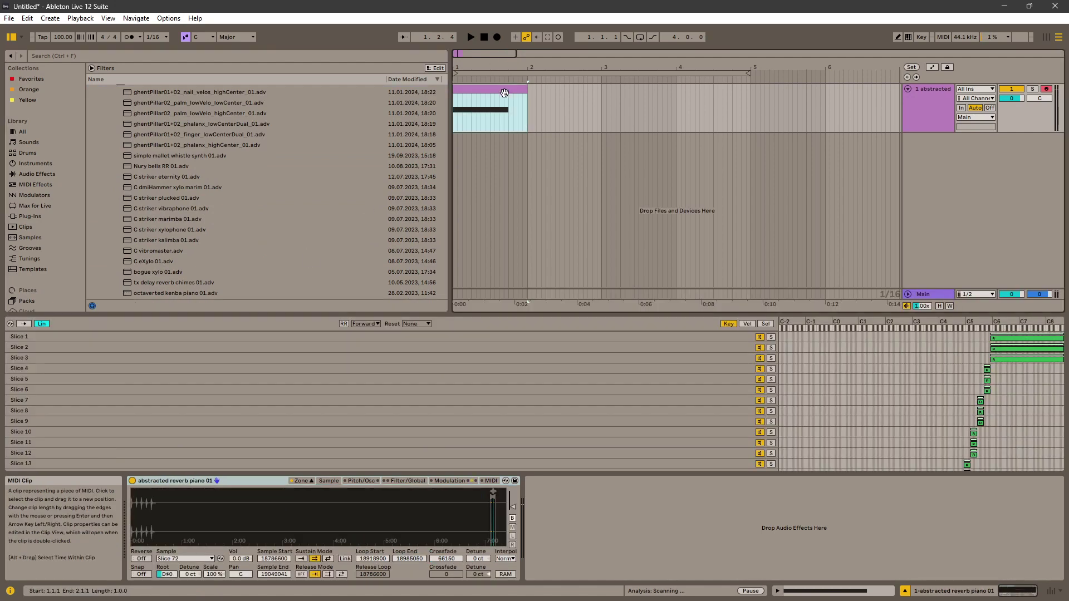
{"action": "key", "text": "space"}
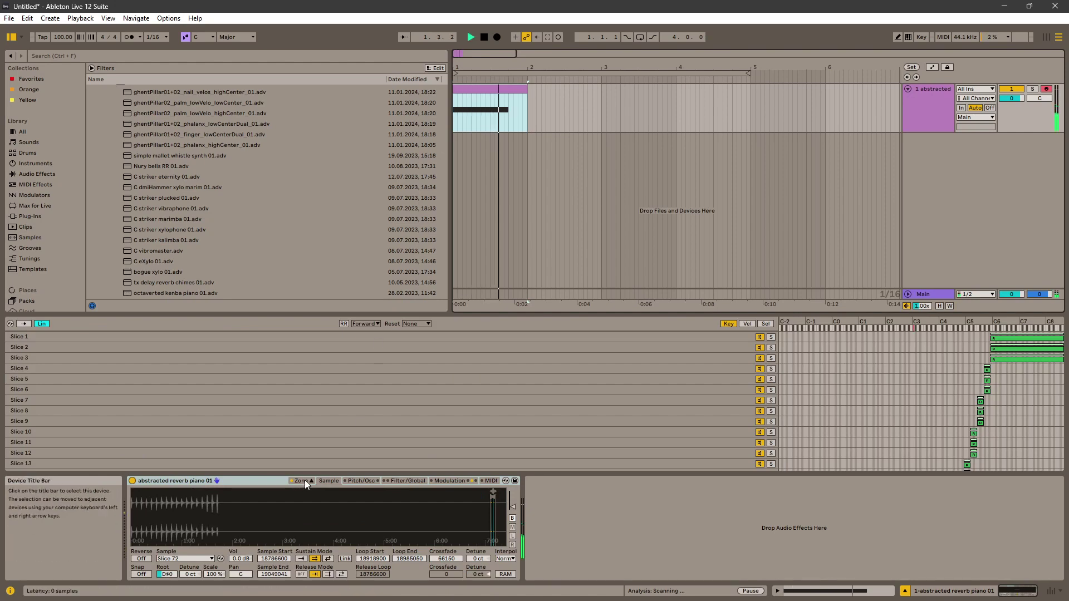
{"action": "left_click", "coordinate": [305, 480]}
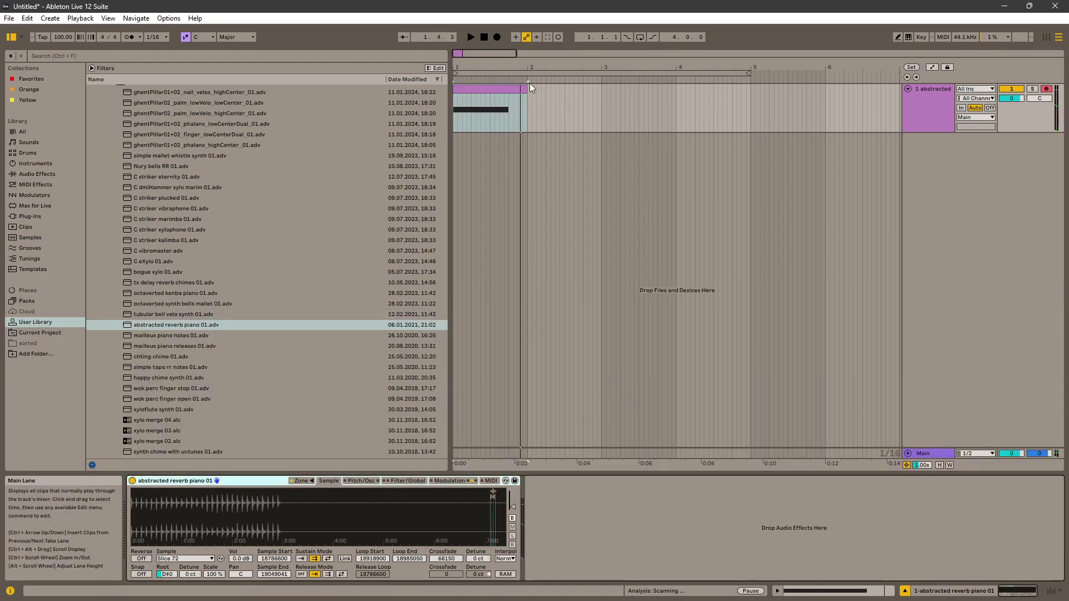
Show abstracted reverb piano 01.adv in File Explorer and hide the window's navigation pane
{"action": "right_click", "coordinate": [172, 324]}
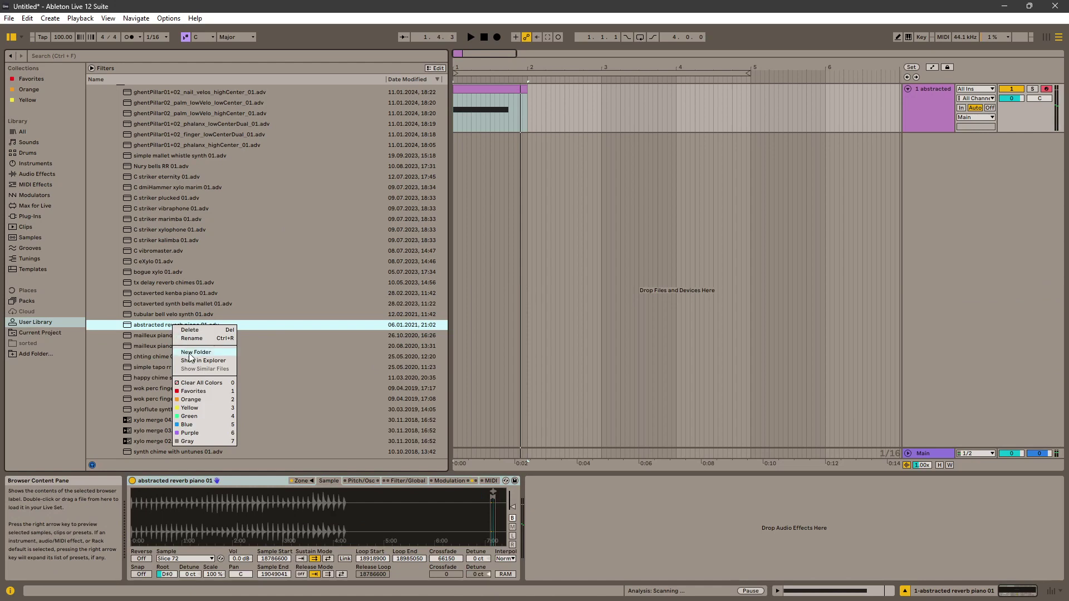
{"action": "key", "text": "Escape"}
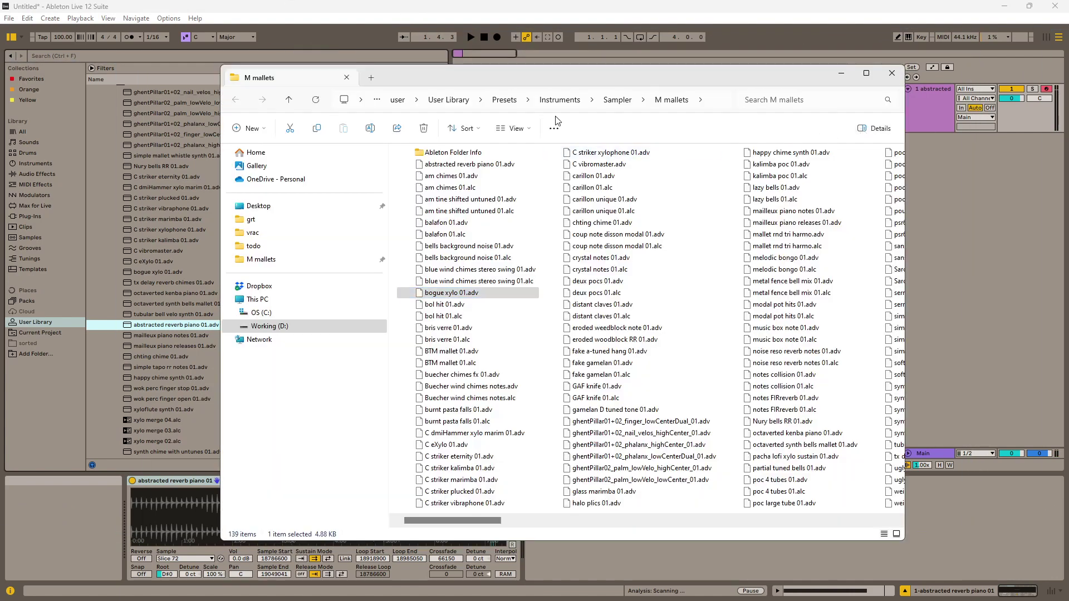
{"action": "left_click", "coordinate": [512, 128]}
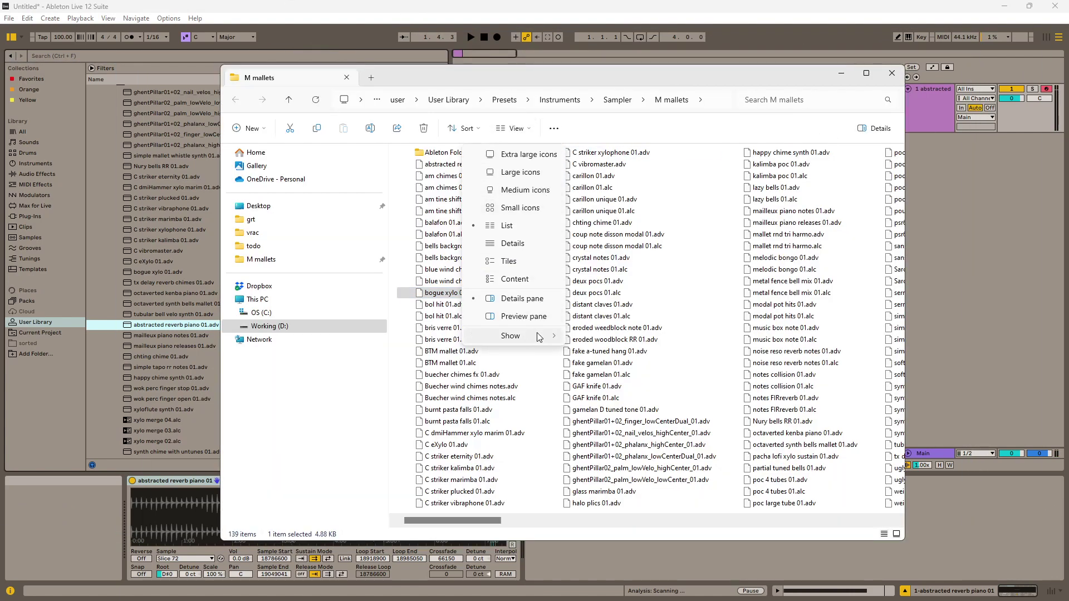
{"action": "mouse_move", "coordinate": [531, 336]}
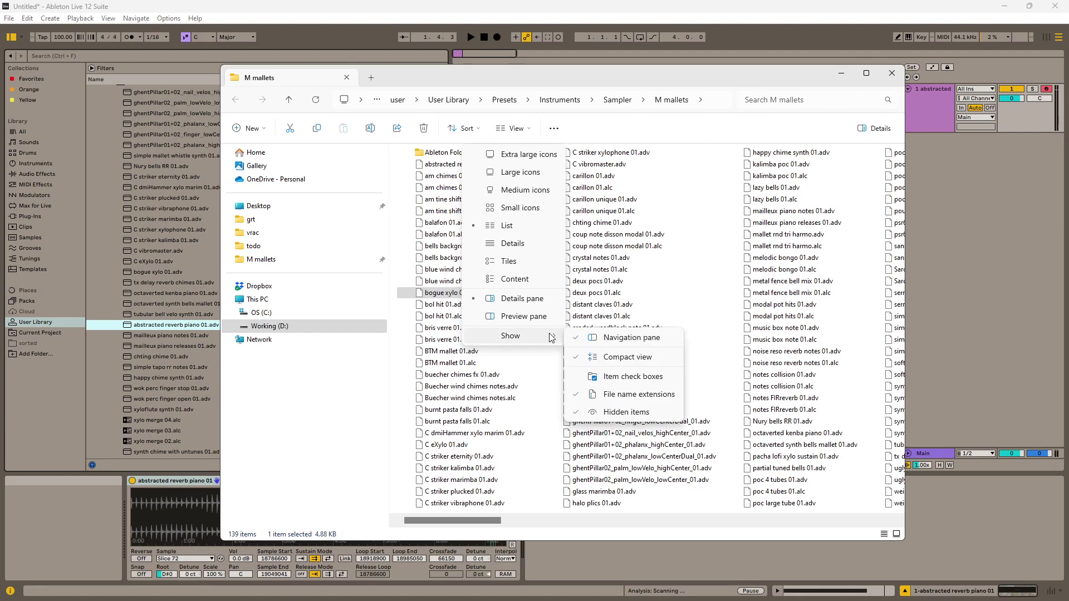
{"action": "left_click", "coordinate": [623, 337]}
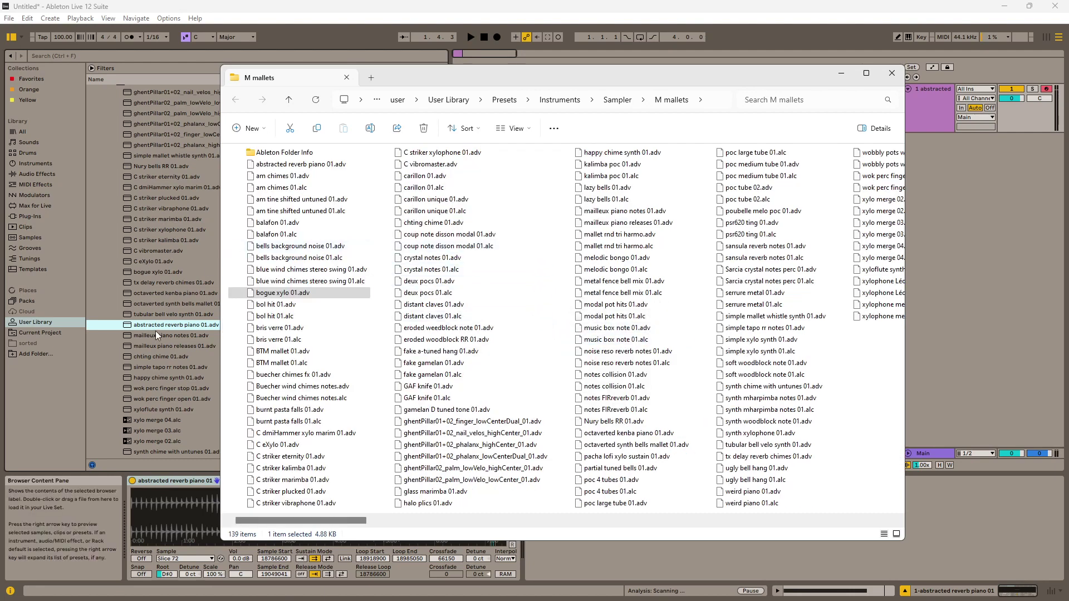
Copy abstracted reverb piano 01.adv from M mallets and open User Library > Presets > Instruments > MorusquePack in the other Explorer window
{"action": "left_click", "coordinate": [289, 164]}
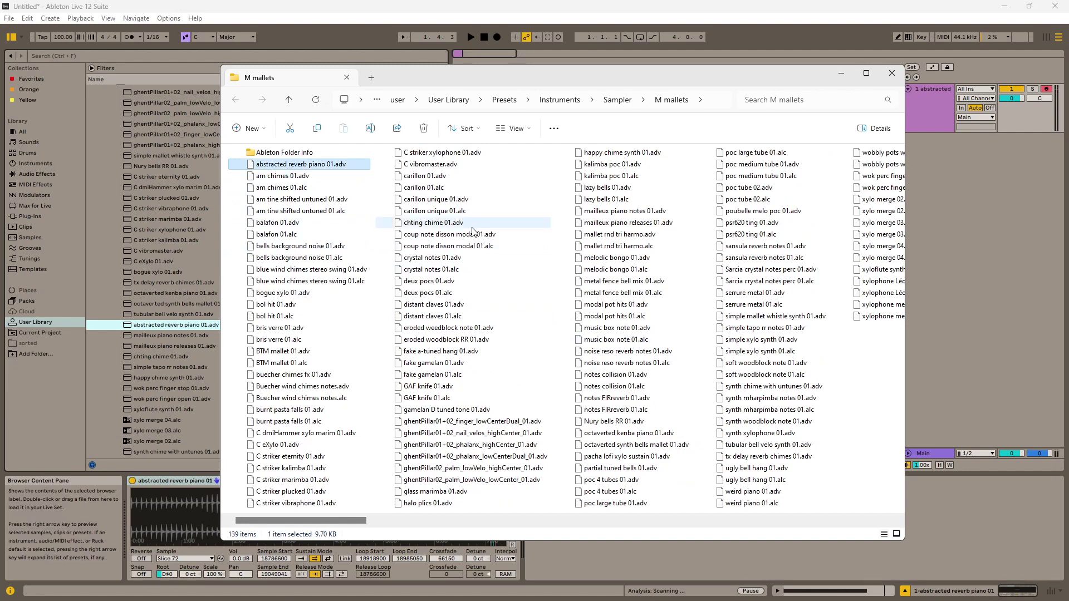
{"action": "key", "text": "ctrl+c"}
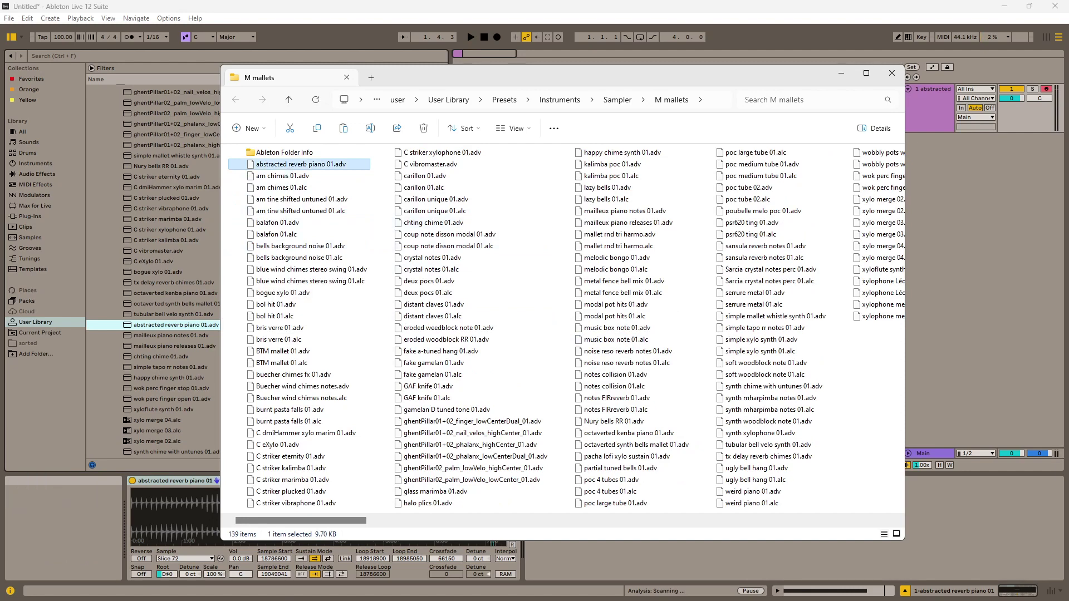
{"action": "key", "text": "alt+Tab"}
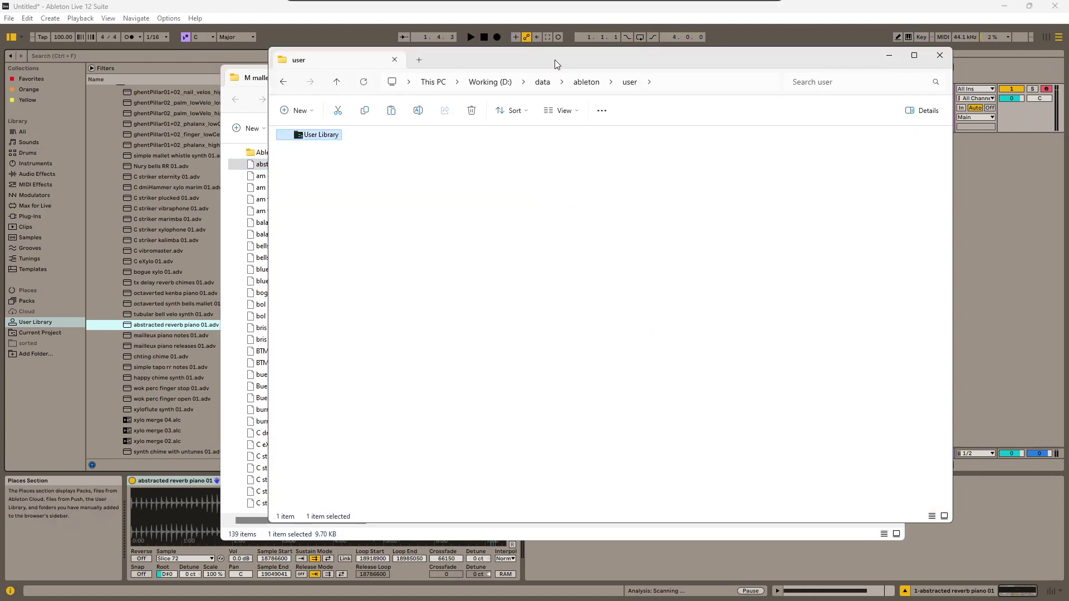
{"action": "double_click", "coordinate": [321, 140]}
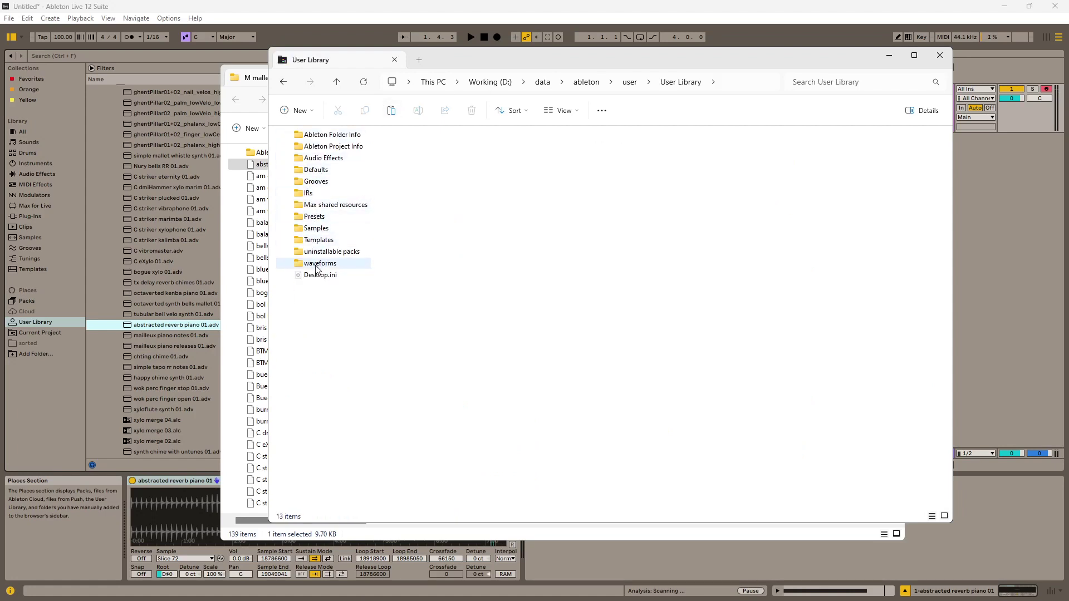
{"action": "double_click", "coordinate": [314, 216]}
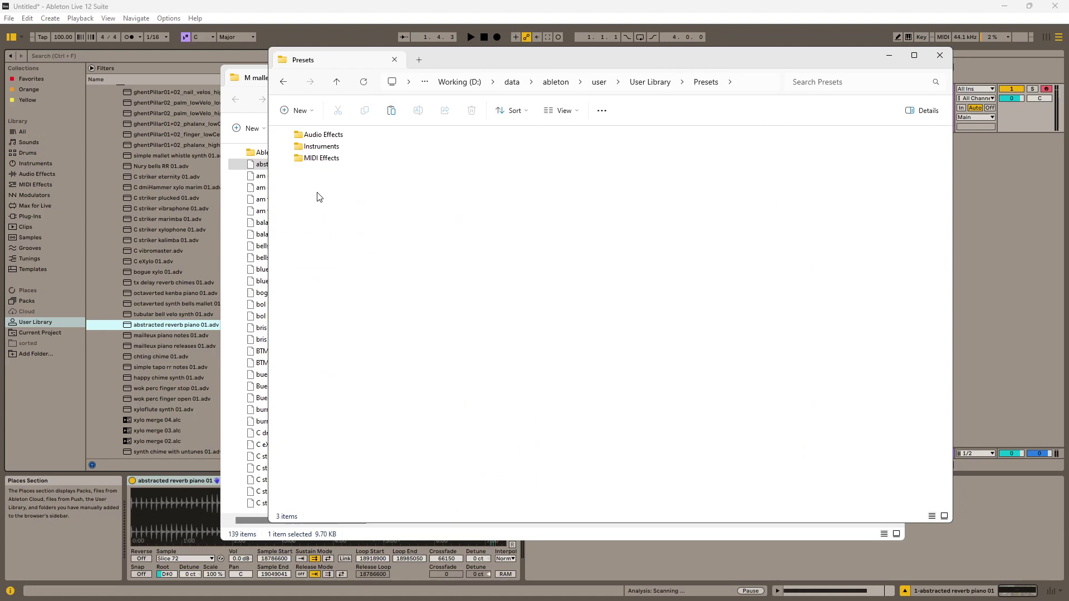
{"action": "double_click", "coordinate": [316, 147]}
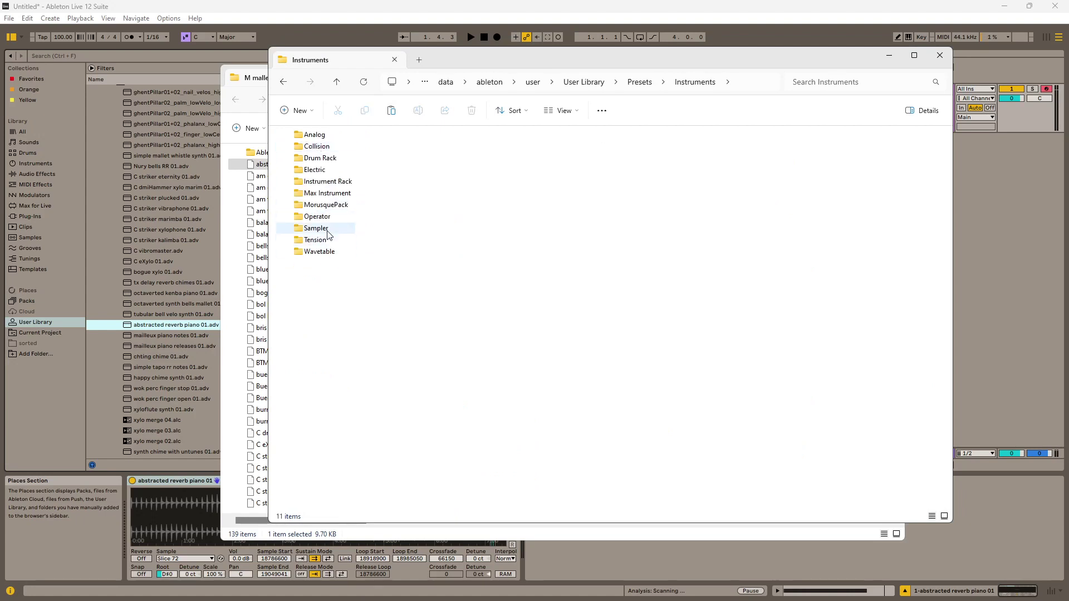
{"action": "left_click", "coordinate": [328, 204]}
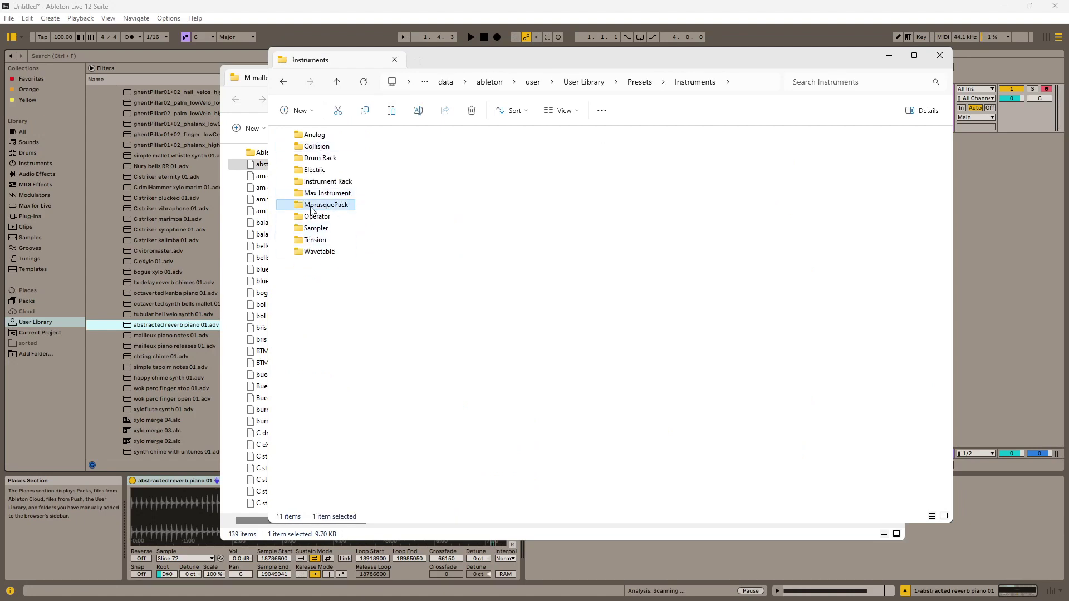
{"action": "double_click", "coordinate": [311, 210]}
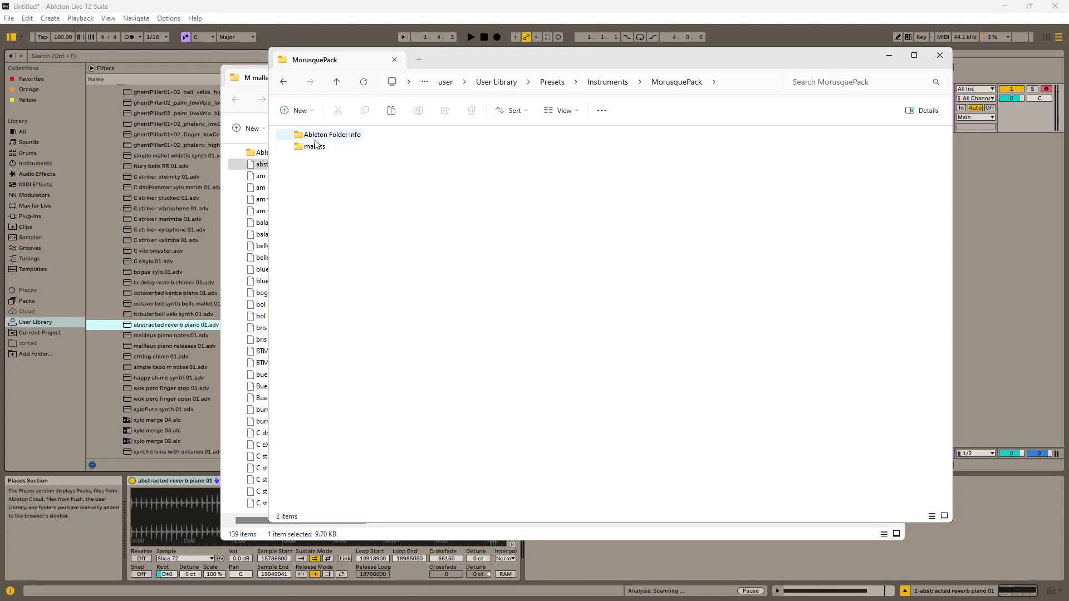
Check the mallets folder under Morusque in Ableton Live's browser, then open the matching mallets folder in File Explorer
{"action": "left_click", "coordinate": [180, 4]}
{"action": "scroll", "coordinate": [174, 249], "scroll_direction": "up", "scroll_amount": 10}
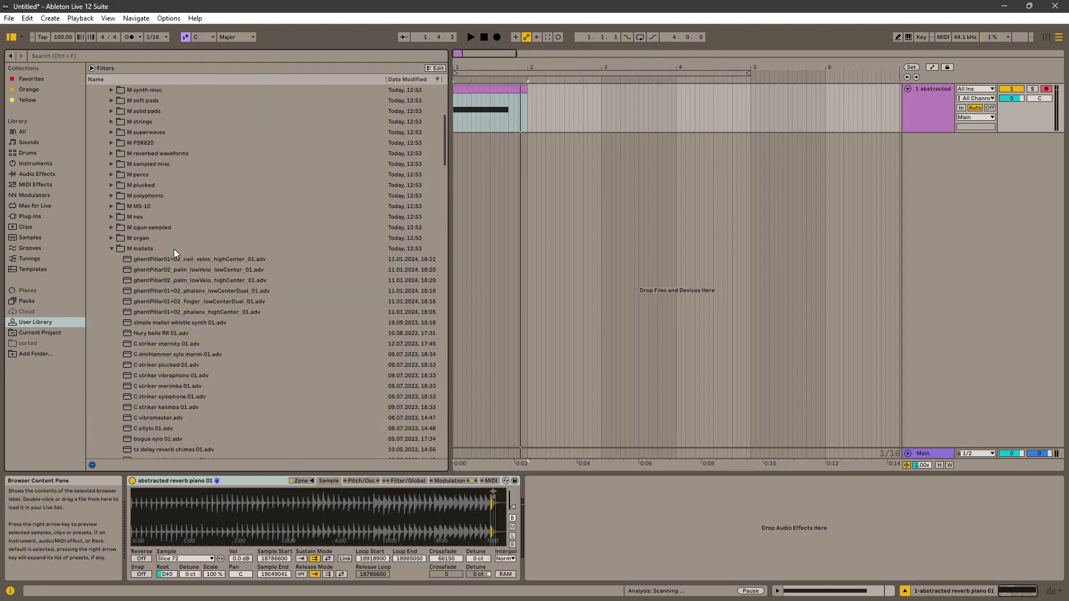
{"action": "left_click", "coordinate": [105, 110]}
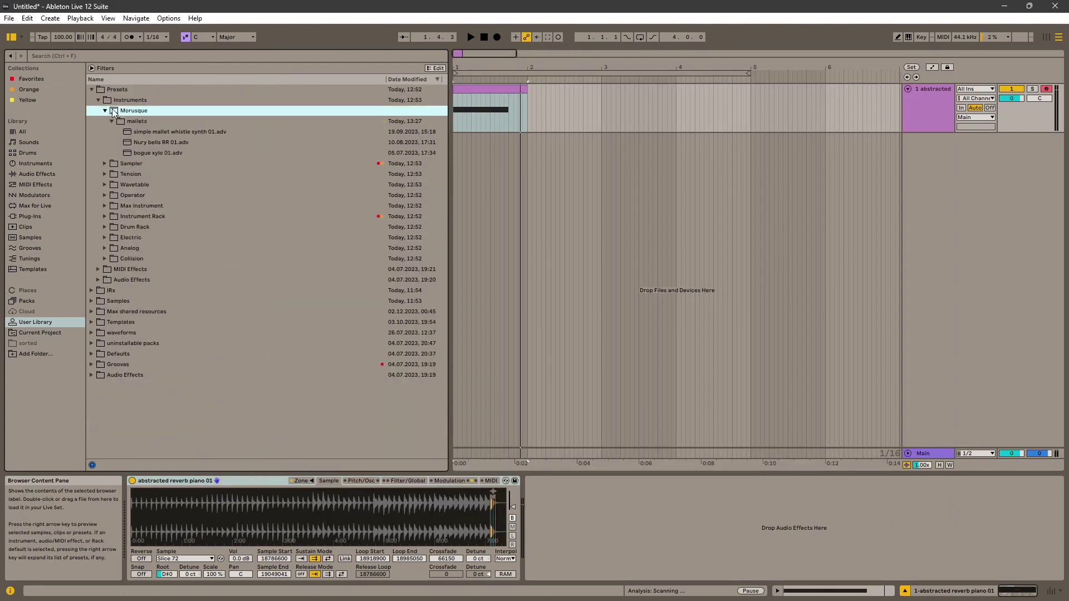
{"action": "left_click", "coordinate": [138, 121]}
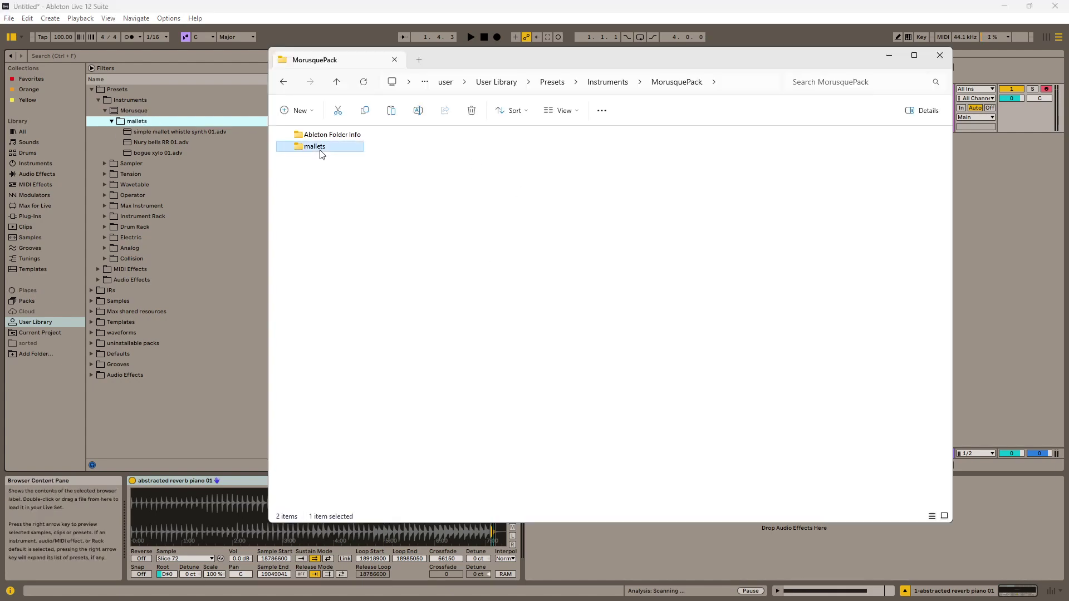
{"action": "double_click", "coordinate": [315, 148]}
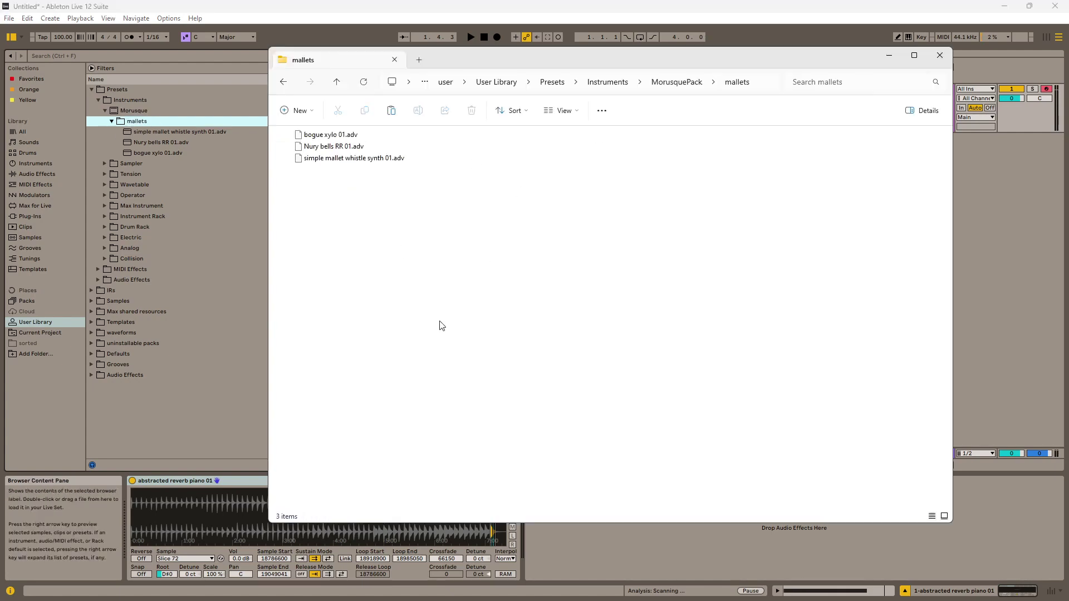
Paste abstracted reverb piano 01.adv into MorusquePack's mallets folder and copy its full file name, including the extension
{"action": "key", "text": "ctrl+v"}
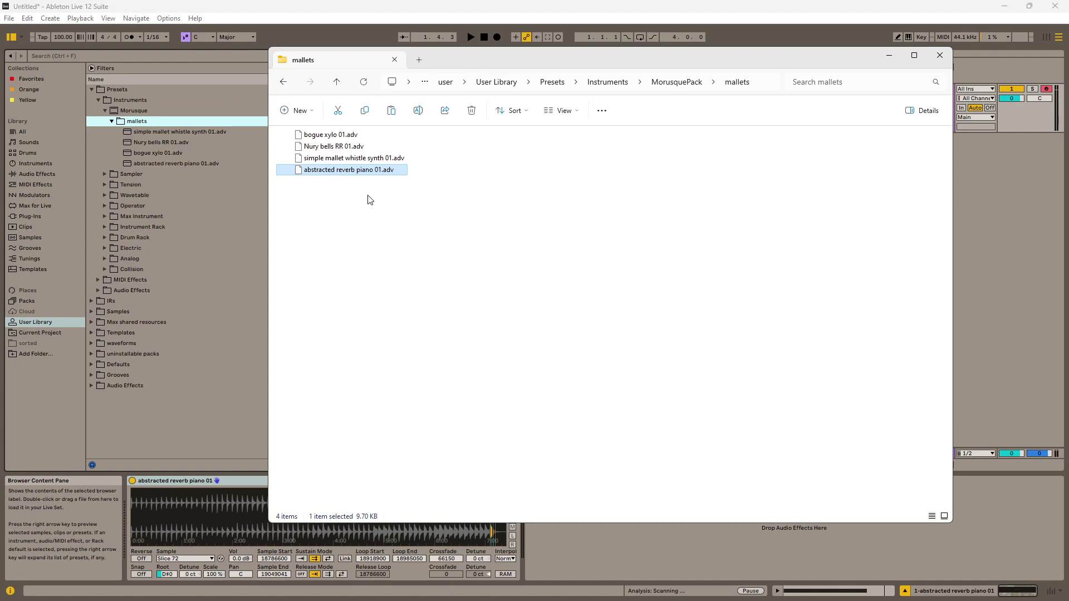
{"action": "key", "text": "F2"}
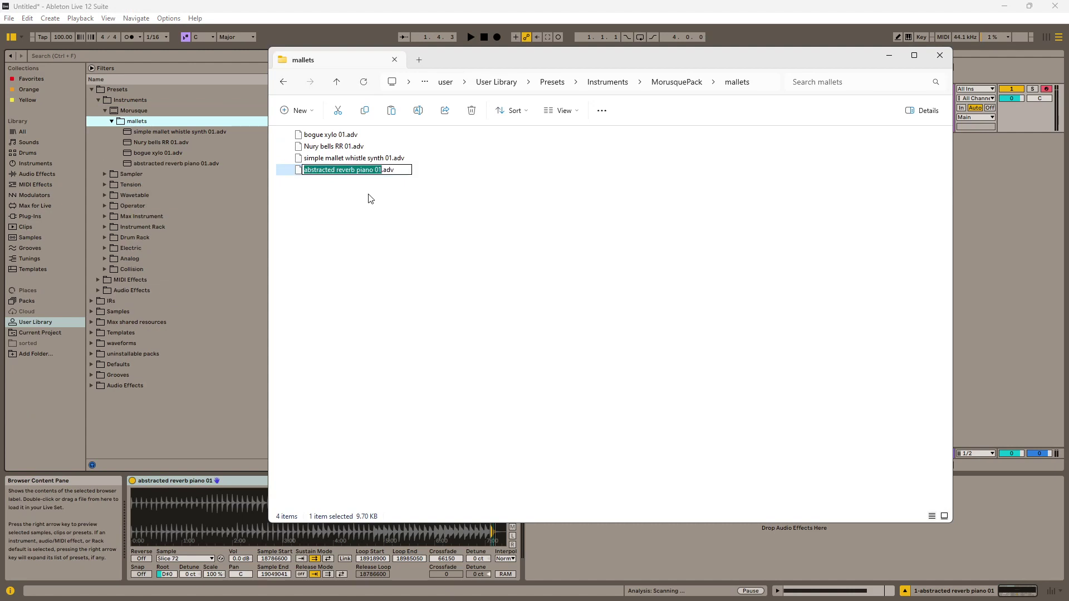
{"action": "key", "text": "End"}
{"action": "key", "text": "ctrl+a"}
{"action": "key", "text": "ctrl+c"}
{"action": "key", "text": "Return"}
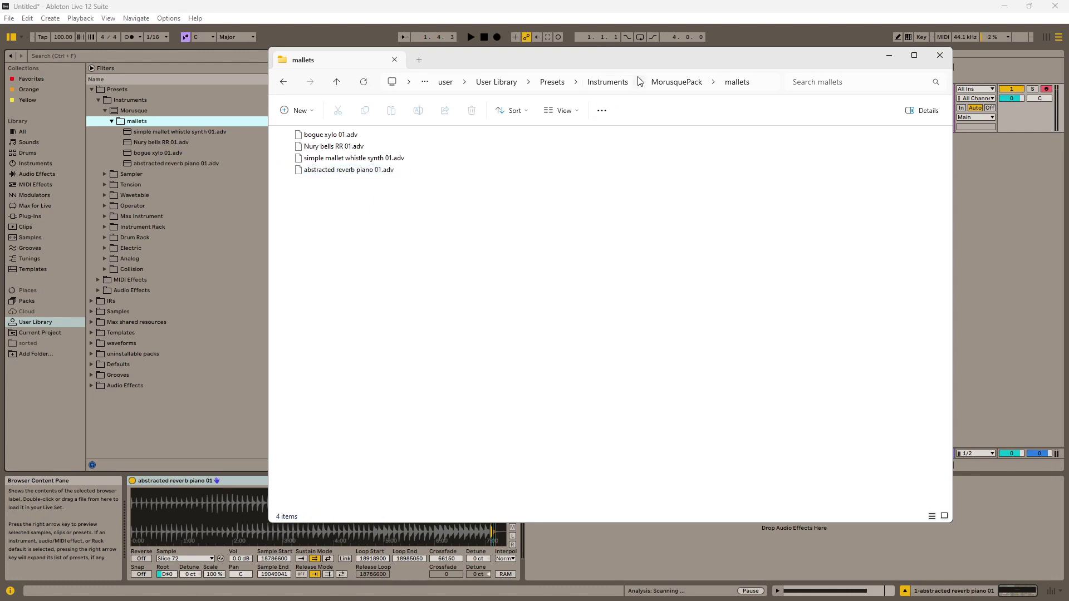
Open Properties.cfg from MorusquePack's Ableton Folder Info folder in Notepad++
{"action": "left_click", "coordinate": [669, 83]}
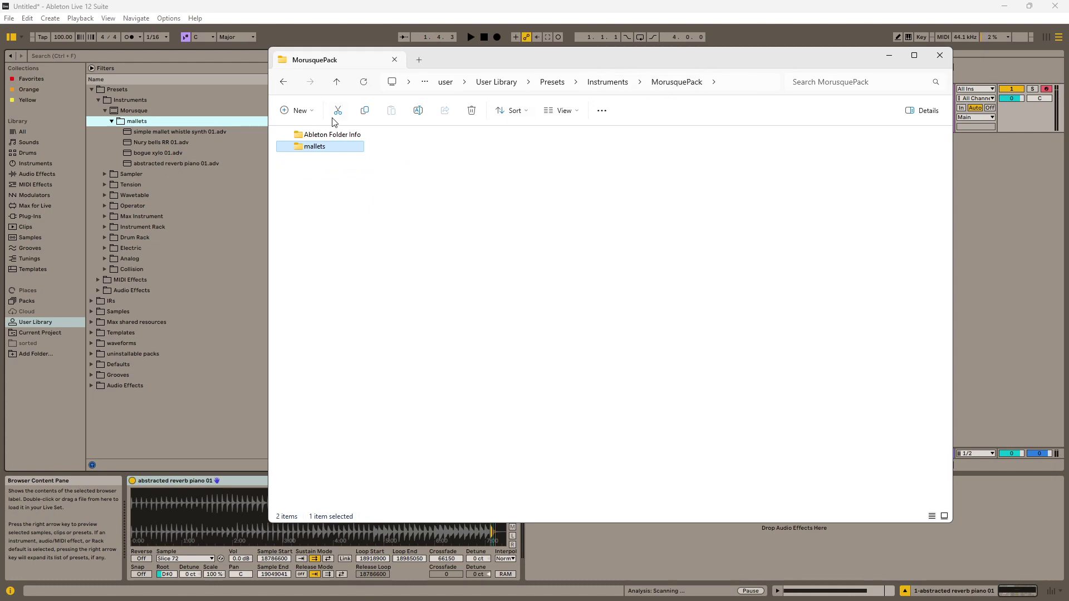
{"action": "left_click", "coordinate": [319, 139]}
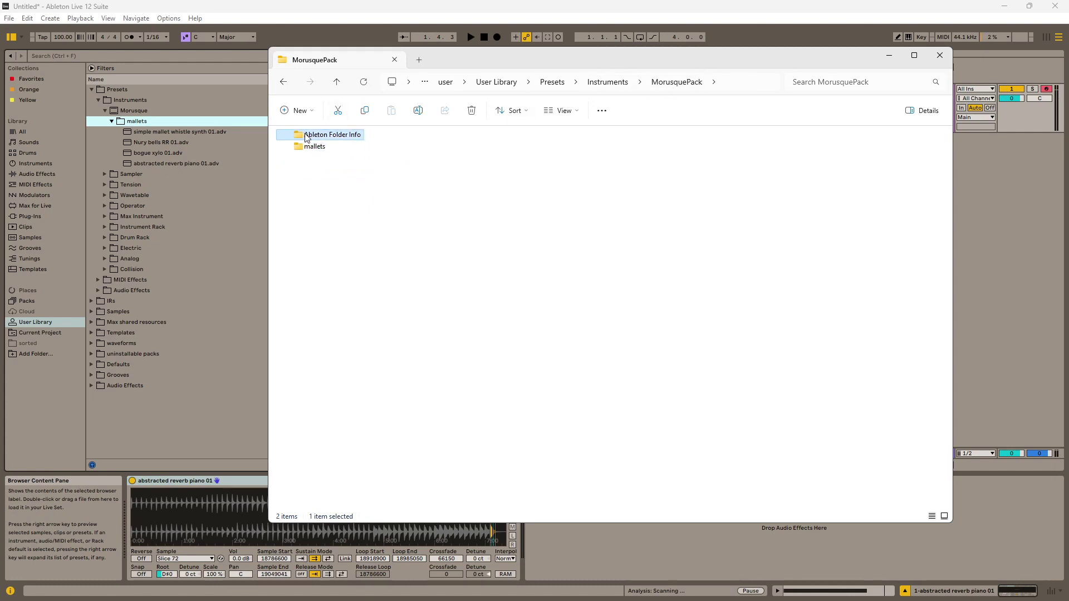
{"action": "double_click", "coordinate": [359, 139]}
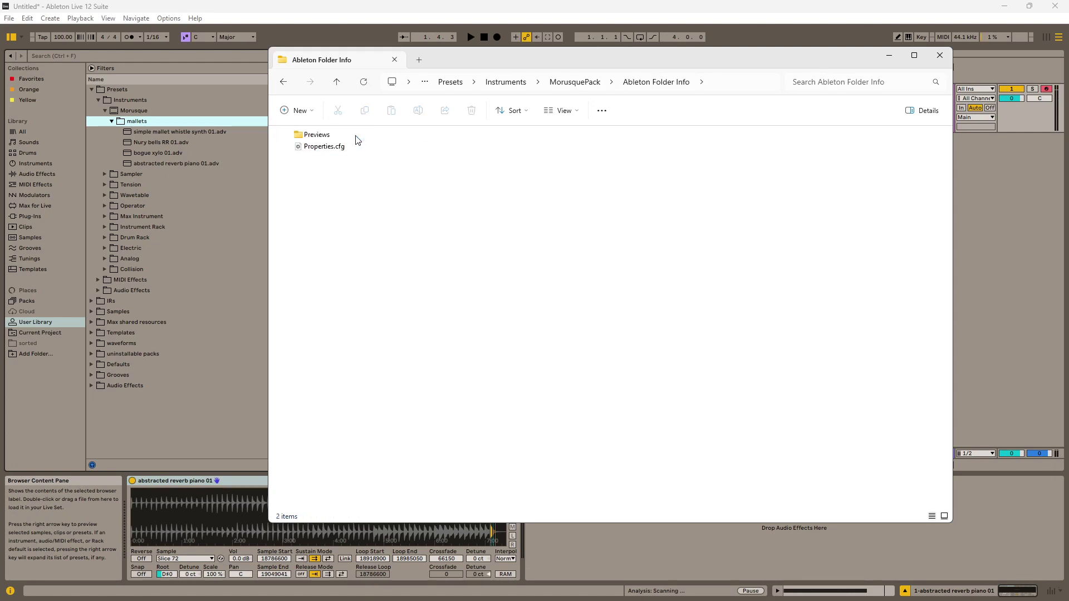
{"action": "left_click", "coordinate": [328, 152]}
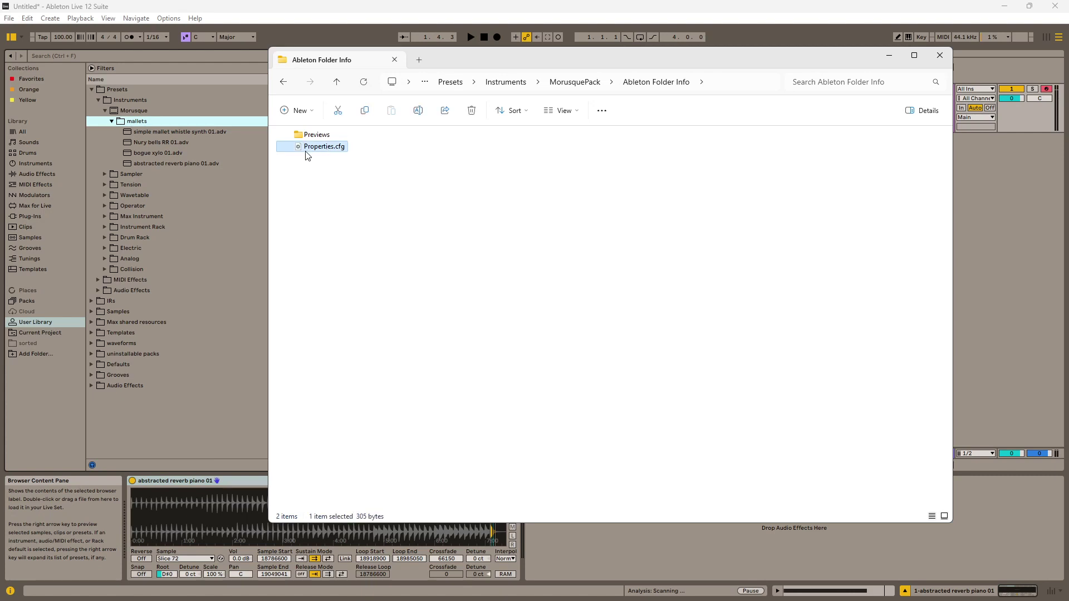
{"action": "right_click", "coordinate": [335, 155]}
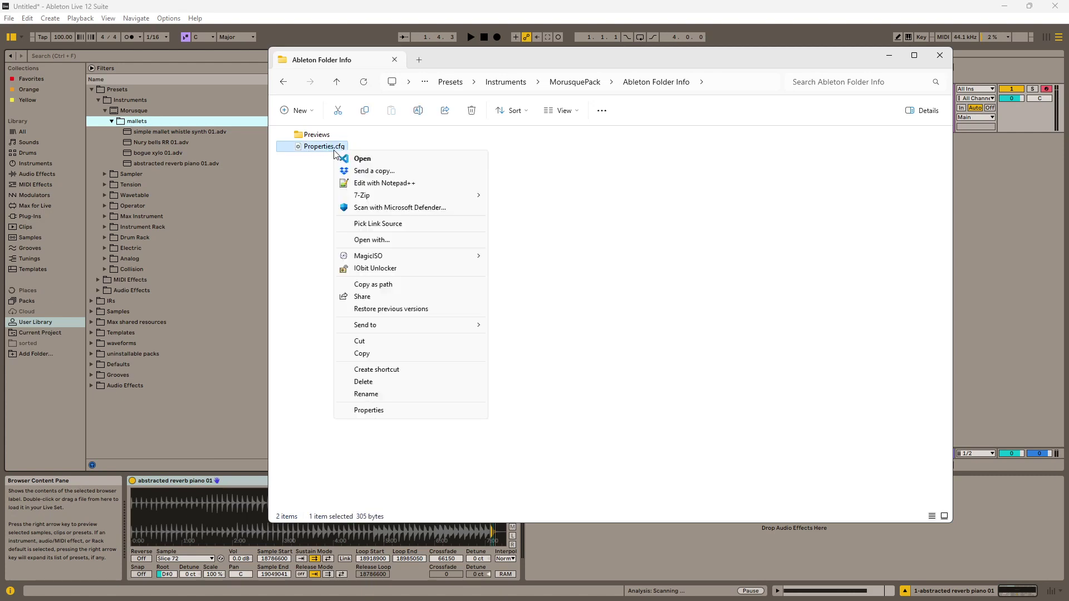
{"action": "left_click", "coordinate": [363, 186]}
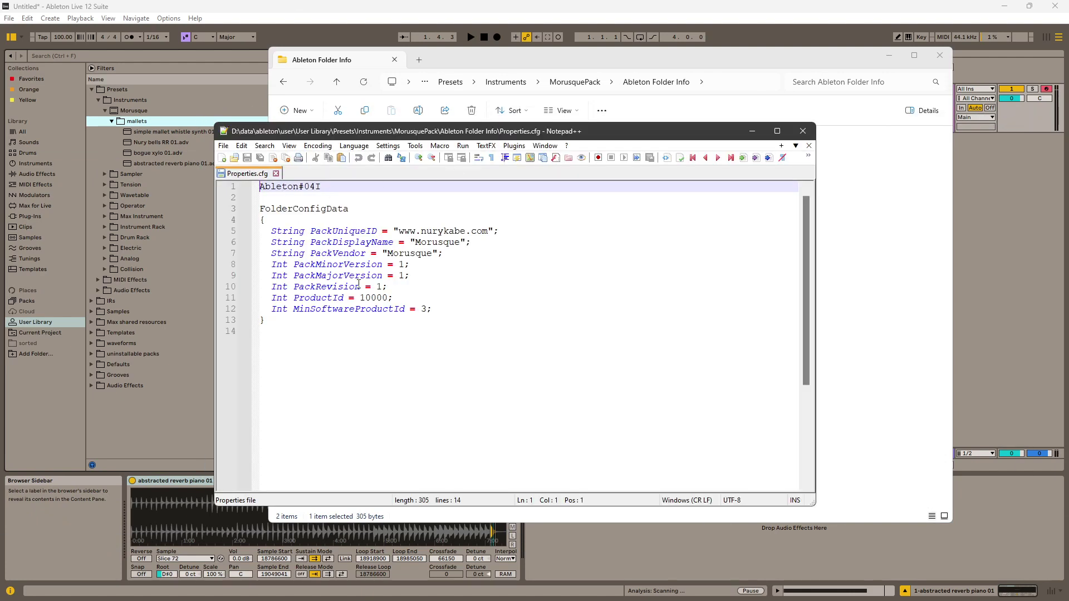
Review the pack definition in Properties.cfg, close the file and Notepad++, and return to the Ableton Folder Info folder
{"action": "key", "text": "ctrl+a"}
{"action": "left_click", "coordinate": [391, 414]}
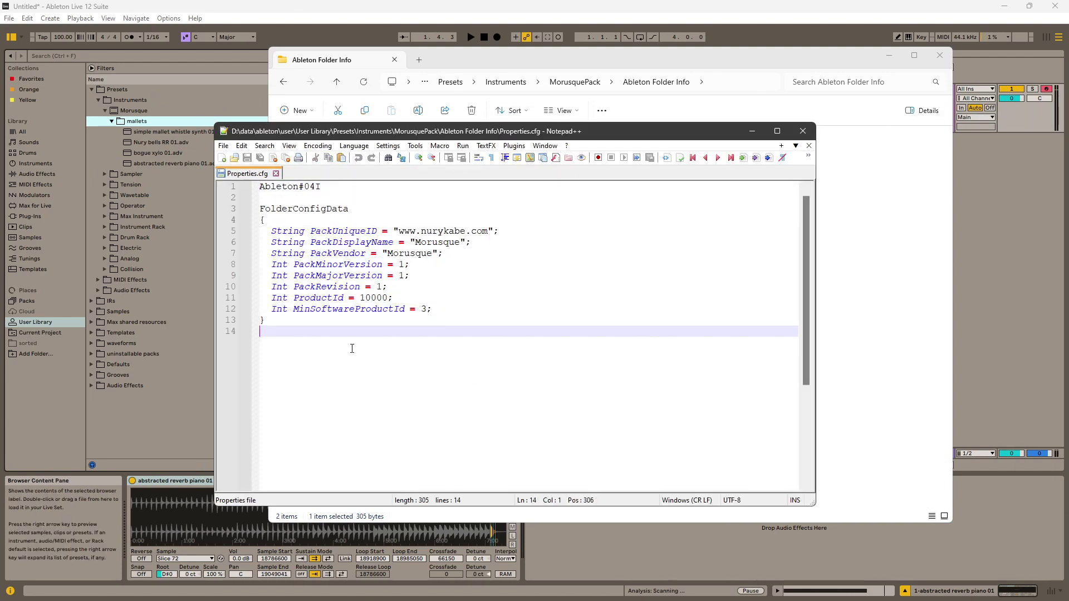
{"action": "left_click", "coordinate": [809, 145]}
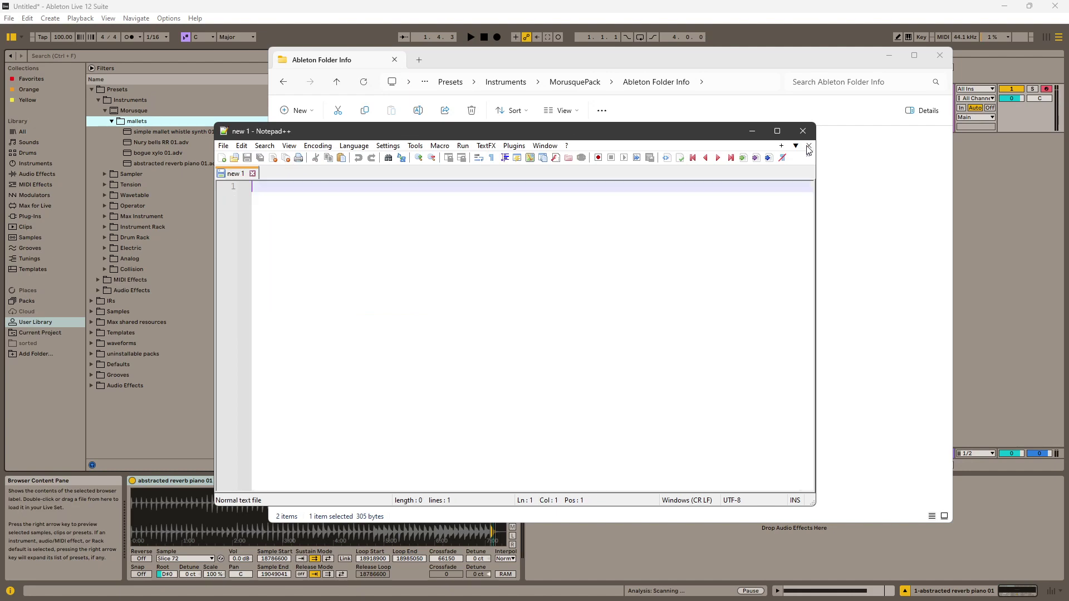
{"action": "left_click", "coordinate": [803, 131]}
{"action": "left_click", "coordinate": [539, 244]}
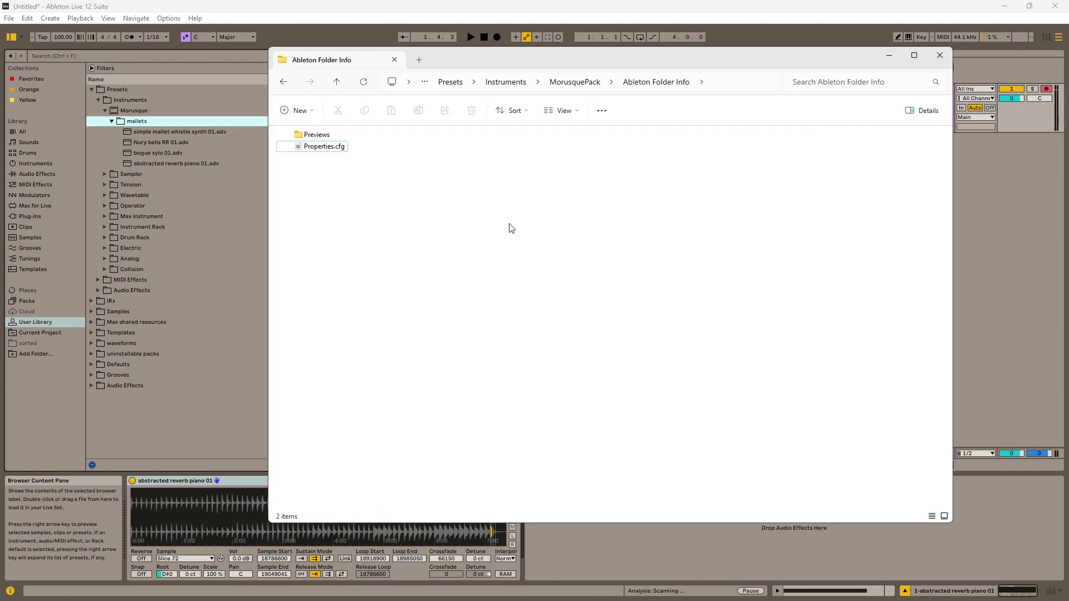
Open the mallets folder under Ableton Folder Info > Previews, which holds the pack's preset preview files
{"action": "left_click", "coordinate": [312, 139]}
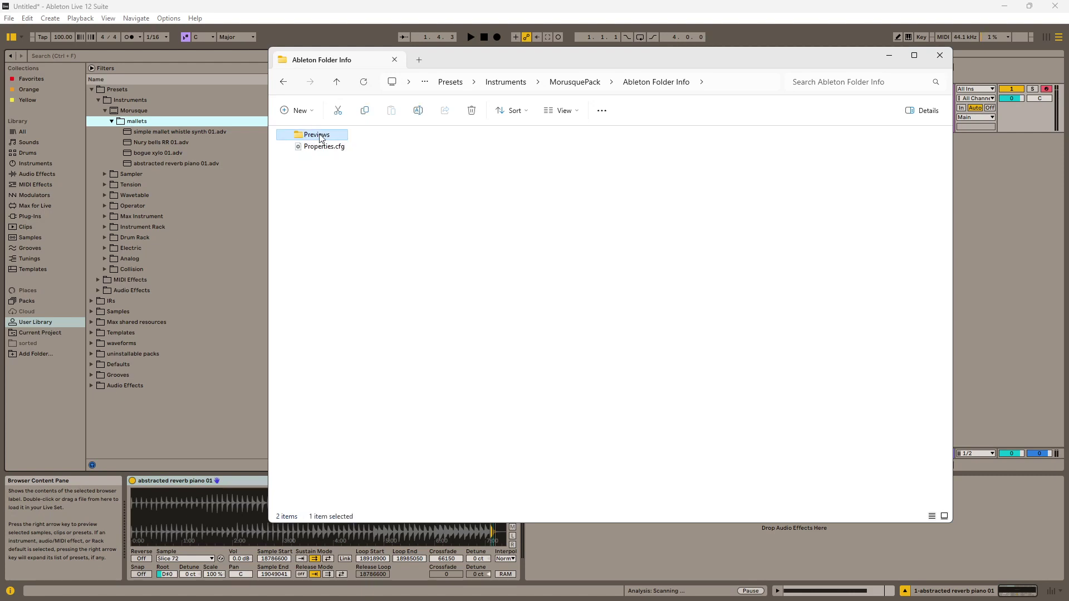
{"action": "double_click", "coordinate": [321, 138]}
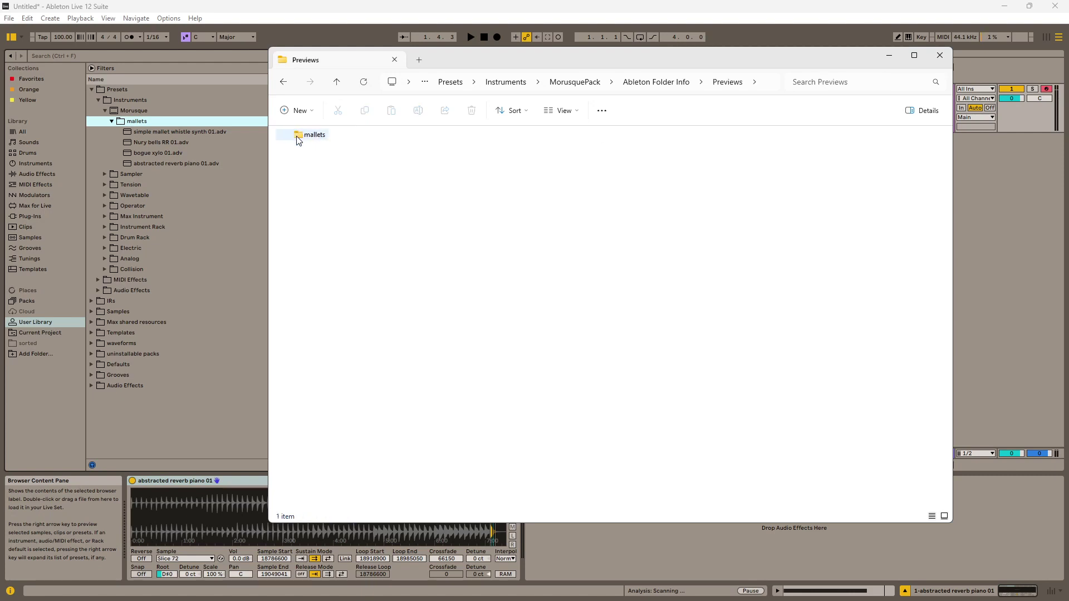
{"action": "left_click", "coordinate": [563, 84]}
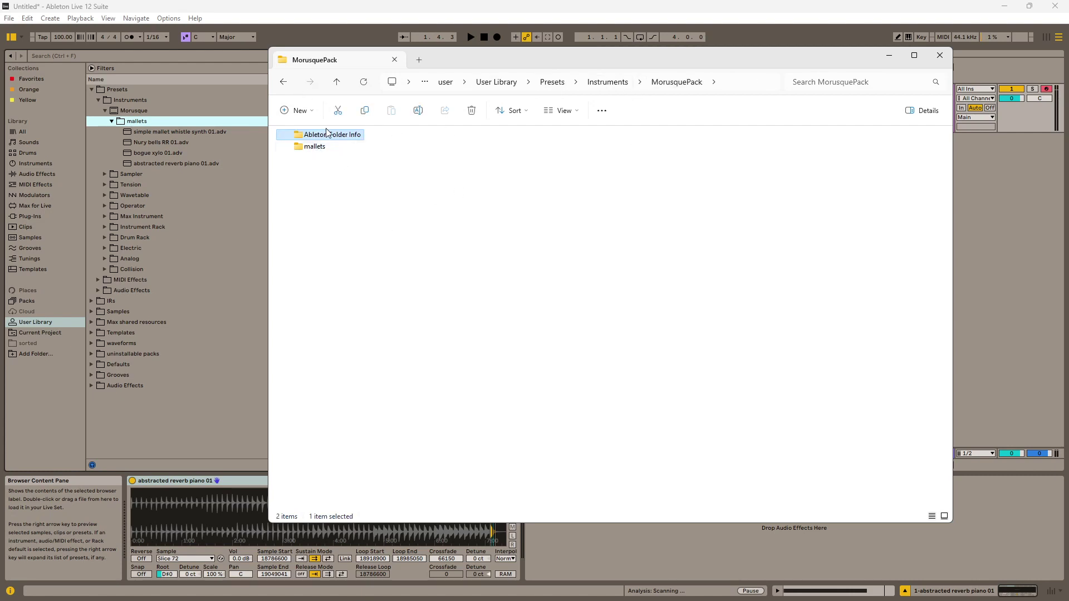
{"action": "left_click", "coordinate": [324, 159]}
{"action": "double_click", "coordinate": [327, 135]}
{"action": "double_click", "coordinate": [309, 135]}
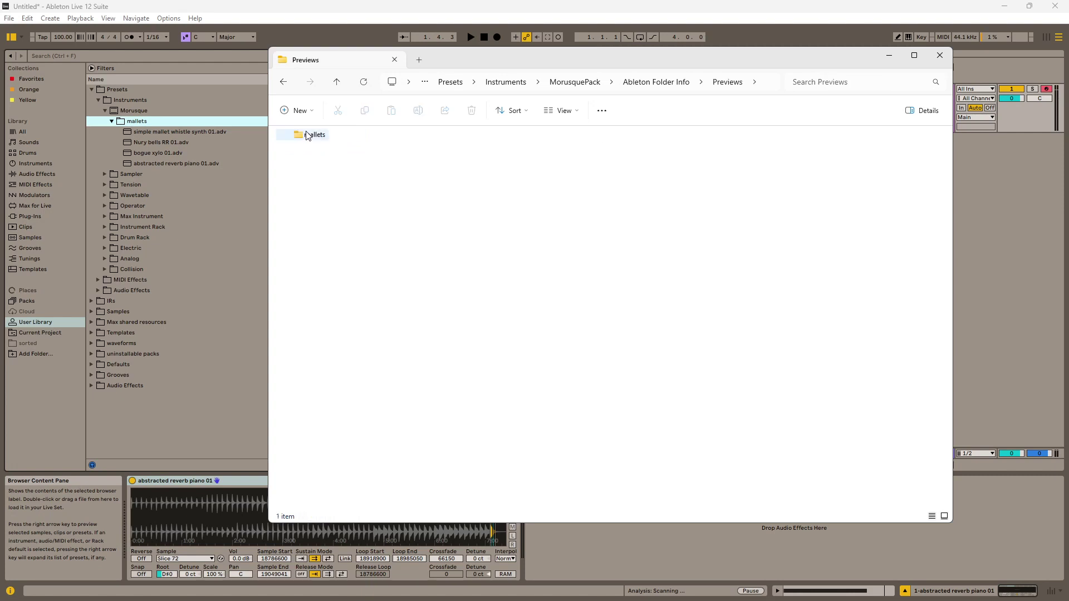
{"action": "double_click", "coordinate": [307, 135]}
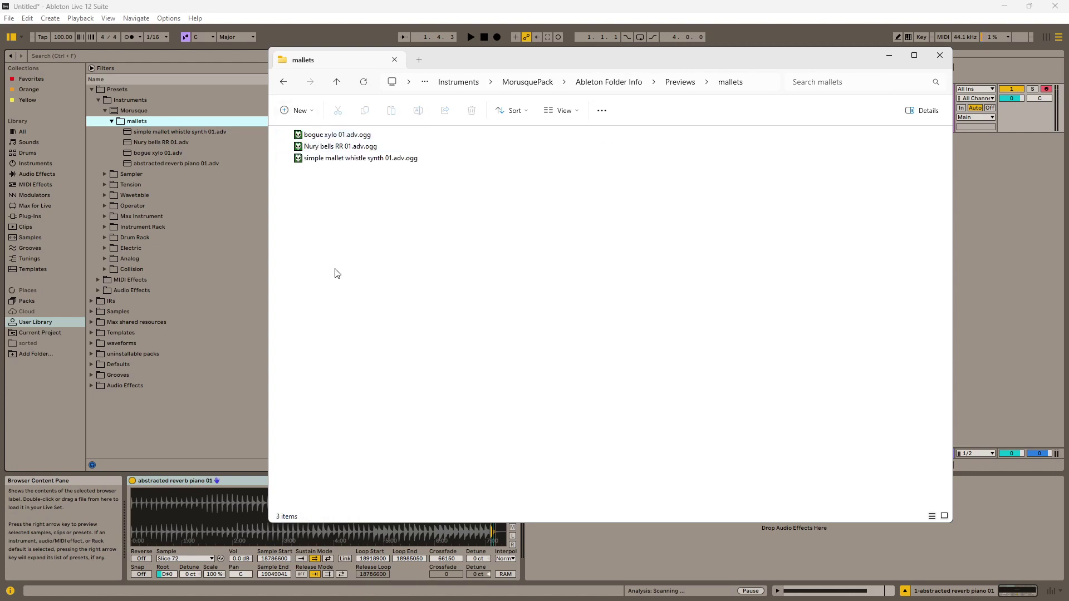
Switch to Ableton Live and export the MIDI clip on track 1 to the Desktop as a WAV named abstracted reverb piano 01.adv
{"action": "left_click", "coordinate": [347, 4]}
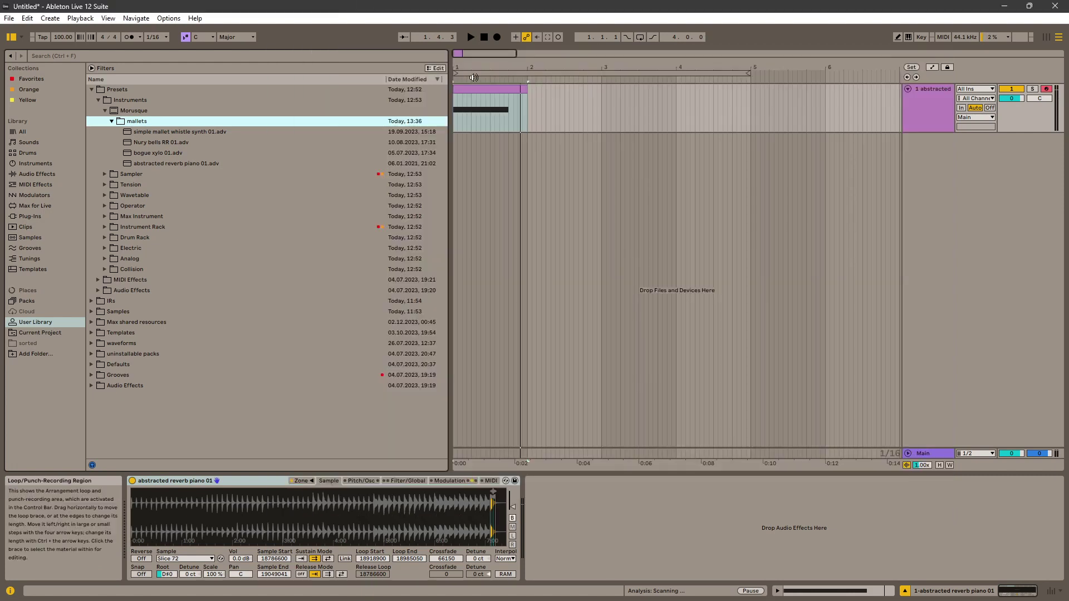
{"action": "left_click", "coordinate": [495, 85]}
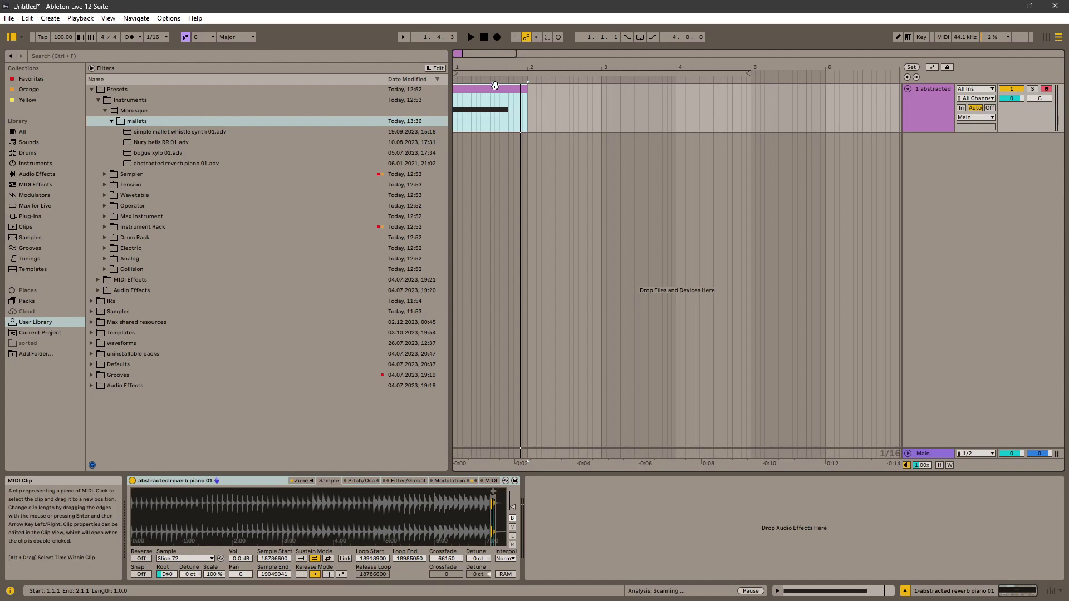
{"action": "key", "text": "ctrl+shift+r"}
{"action": "key", "text": "Return"}
{"action": "key", "text": "ctrl+v"}
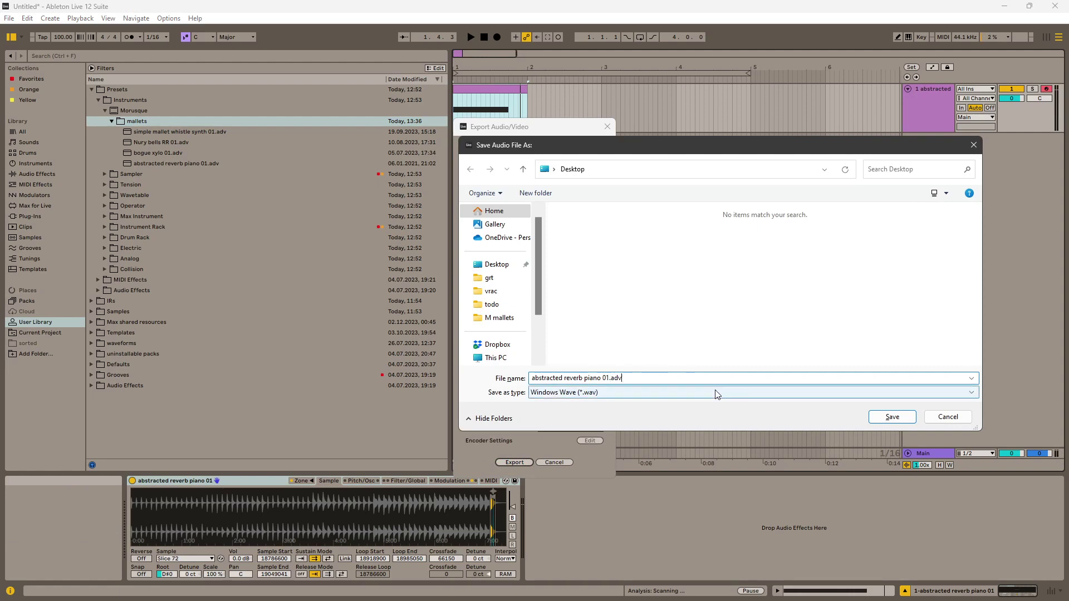
{"action": "key", "text": "Return"}
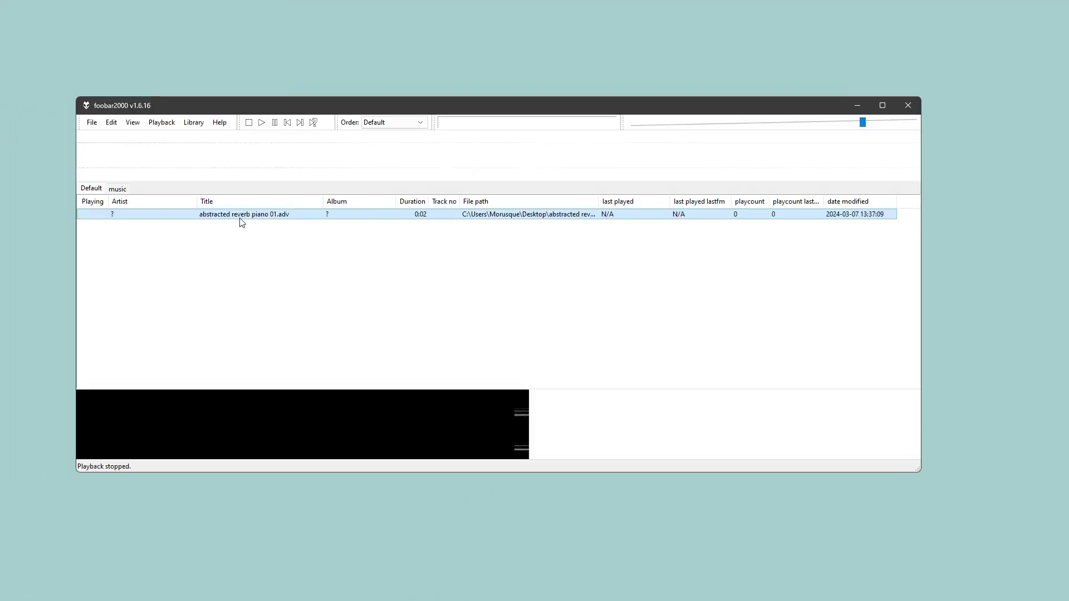
Convert the exported abstracted reverb piano 01.adv audio to OGG on the desktop with foobar2000, and minimise the player
{"action": "right_click", "coordinate": [243, 220]}
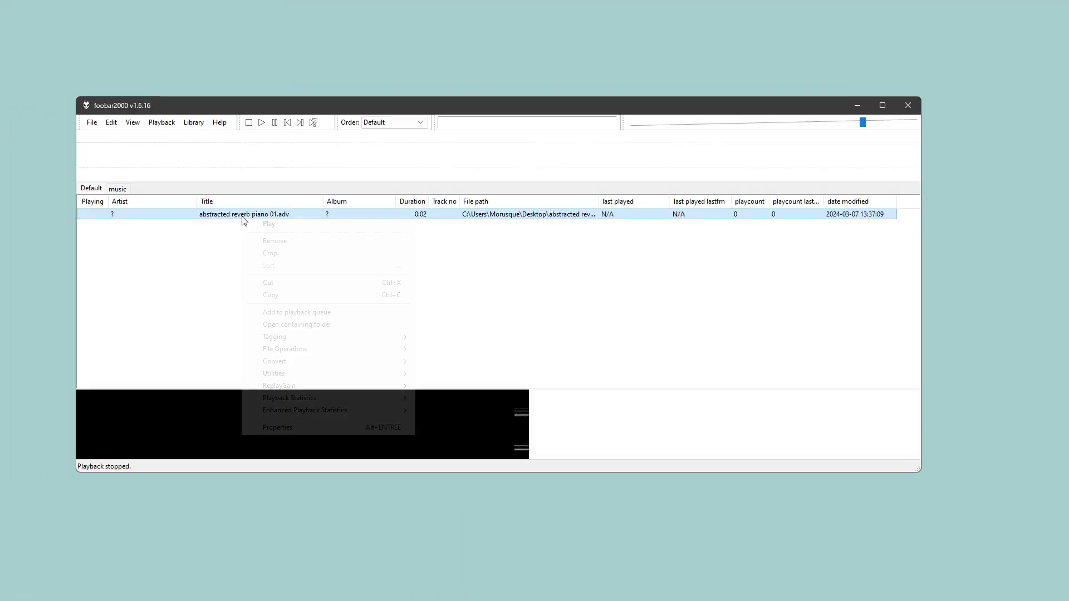
{"action": "mouse_move", "coordinate": [295, 362]}
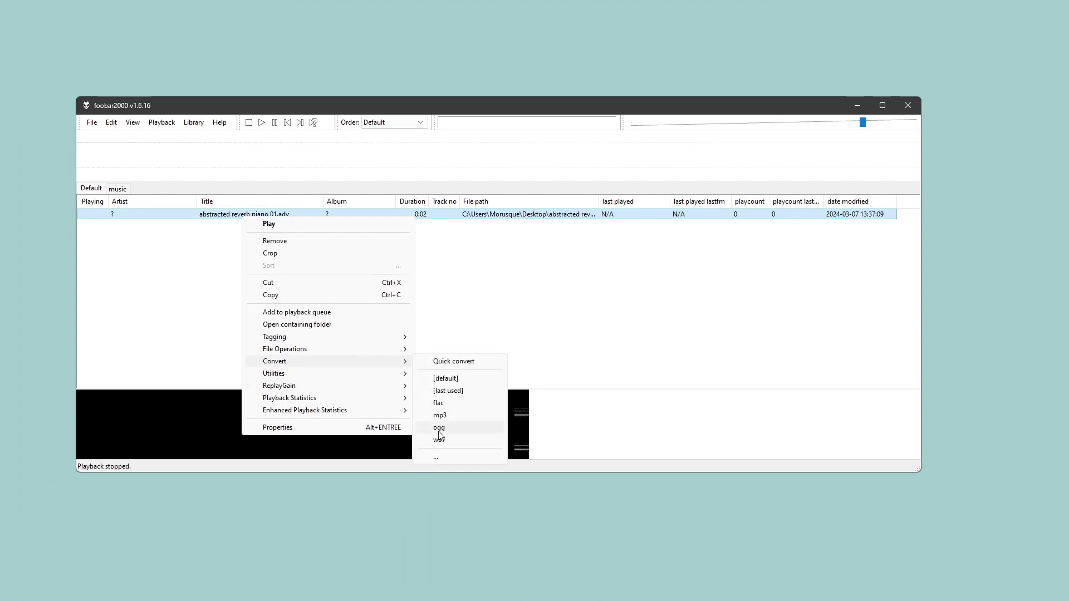
{"action": "left_click", "coordinate": [439, 429]}
{"action": "left_click", "coordinate": [289, 168]}
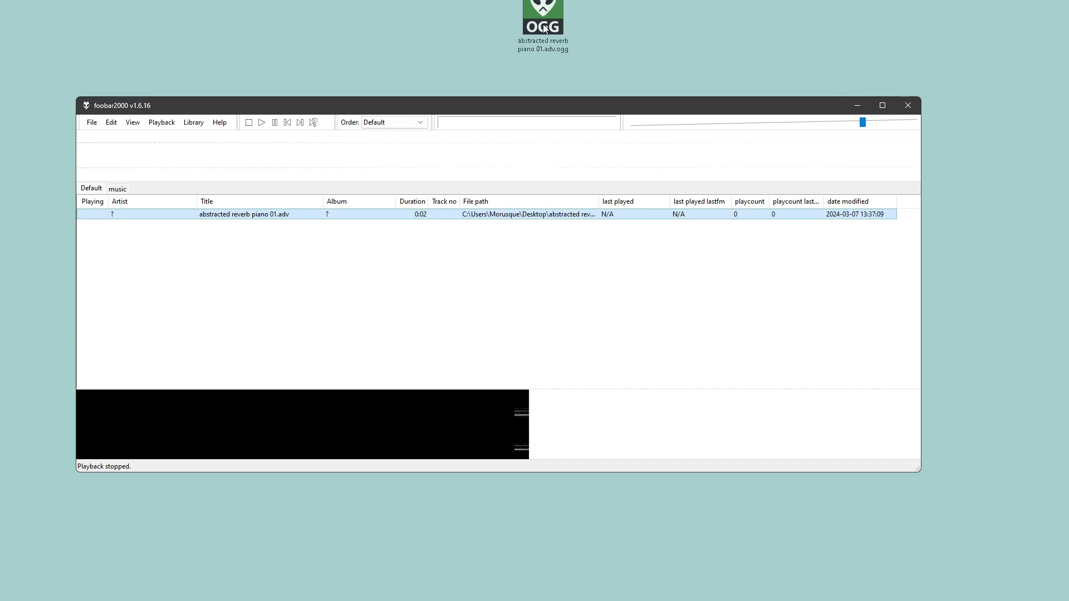
{"action": "left_click_drag", "start_coordinate": [560, 34], "coordinate": [564, 46]}
{"action": "left_click", "coordinate": [857, 108]}
{"action": "left_click", "coordinate": [857, 107]}
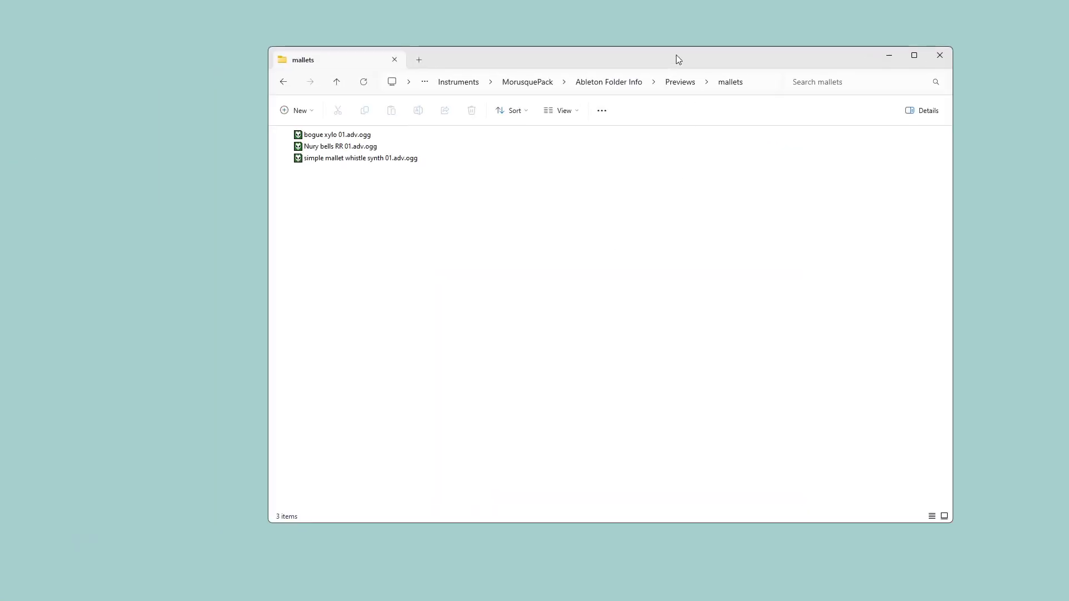
Move abstracted reverb piano 01.adv.ogg from the desktop into the pack's Previews > mallets folder
{"action": "left_click_drag", "start_coordinate": [678, 58], "coordinate": [924, 75]}
{"action": "left_click_drag", "start_coordinate": [466, 206], "coordinate": [593, 262]}
{"action": "left_click", "coordinate": [620, 292]}
{"action": "left_click_drag", "start_coordinate": [754, 61], "coordinate": [436, 67]}
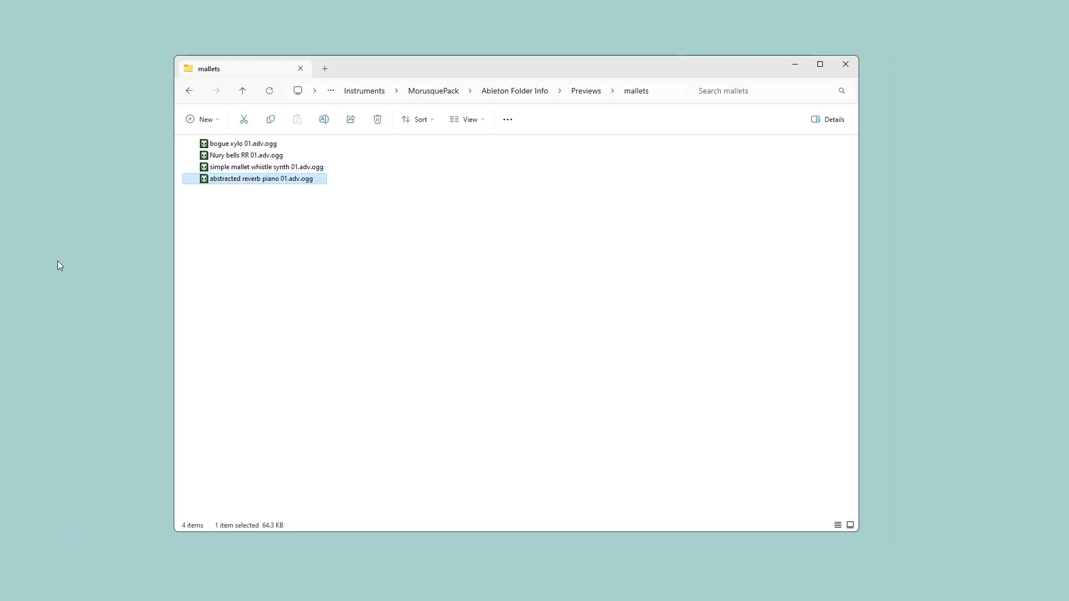
Return to Ableton Live and audition the preset previews in the Morusque pack's mallets folder, including abstracted reverb piano 01.adv
{"action": "key", "text": "alt+Tab"}
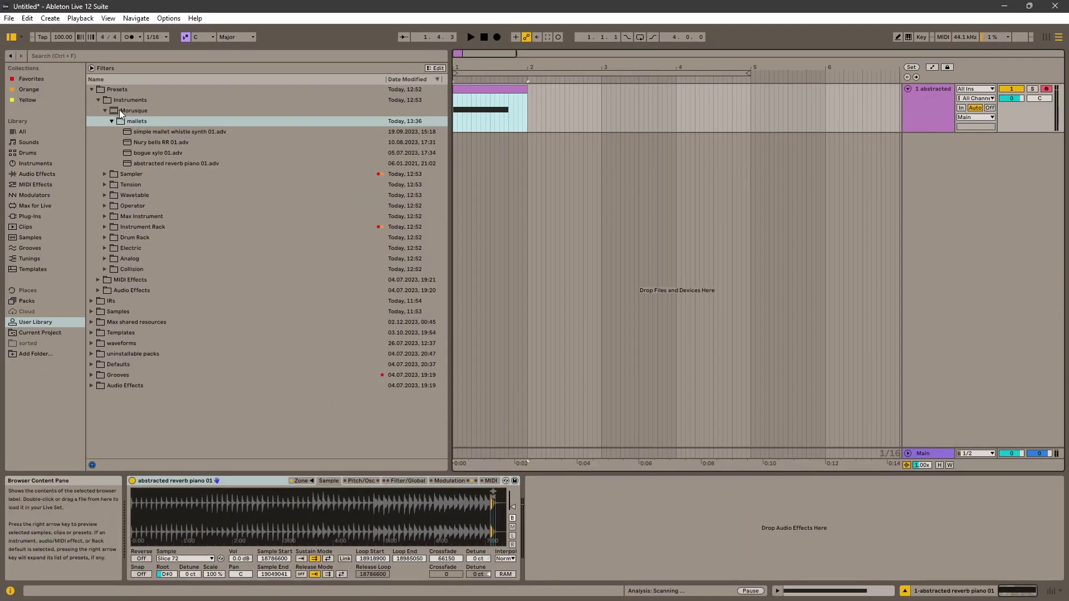
{"action": "mouse_move", "coordinate": [126, 111]}
{"action": "left_mouse_down"}
{"action": "mouse_move", "coordinate": [116, 111]}
{"action": "mouse_move", "coordinate": [137, 112]}
{"action": "mouse_move", "coordinate": [109, 108]}
{"action": "mouse_move", "coordinate": [100, 207]}
{"action": "mouse_move", "coordinate": [56, 369]}
{"action": "mouse_move", "coordinate": [28, 351]}
{"action": "mouse_move", "coordinate": [32, 322]}
{"action": "mouse_move", "coordinate": [35, 369]}
{"action": "mouse_move", "coordinate": [158, 102]}
{"action": "mouse_move", "coordinate": [144, 107]}
{"action": "mouse_move", "coordinate": [50, 379]}
{"action": "mouse_move", "coordinate": [35, 367]}
{"action": "mouse_move", "coordinate": [31, 376]}
{"action": "mouse_move", "coordinate": [38, 339]}
{"action": "mouse_move", "coordinate": [139, 145]}
{"action": "mouse_move", "coordinate": [142, 113]}
{"action": "left_mouse_up"}
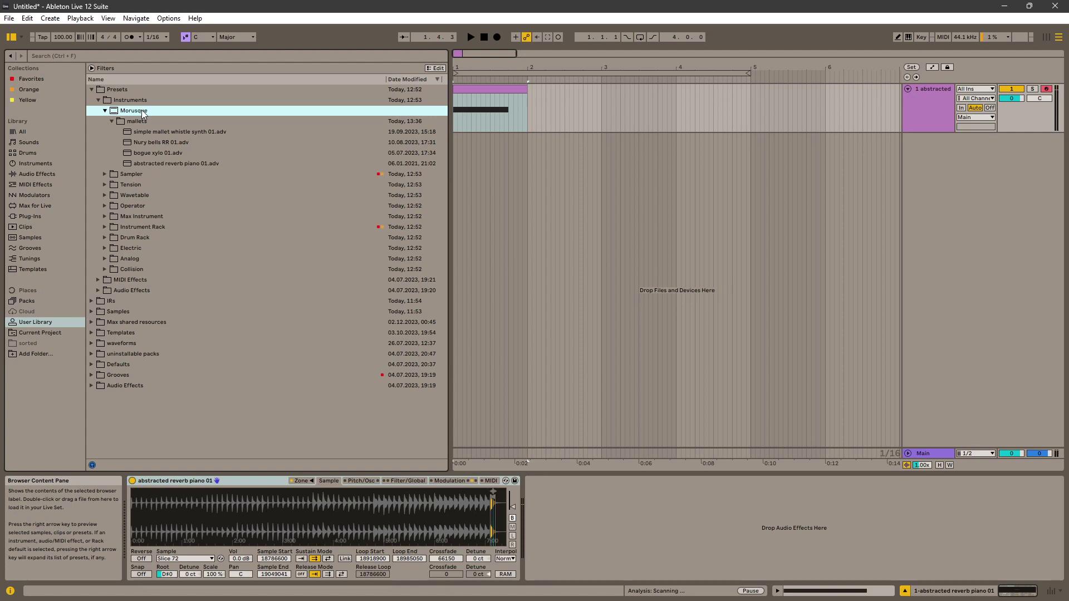
{"action": "left_click", "coordinate": [161, 163]}
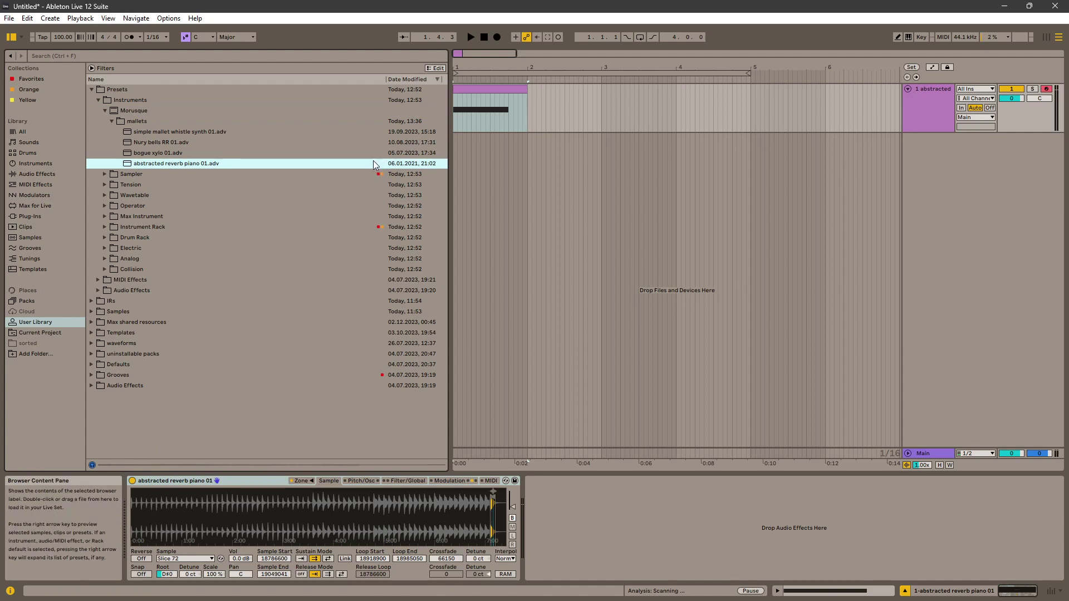
{"action": "left_click", "coordinate": [226, 132]}
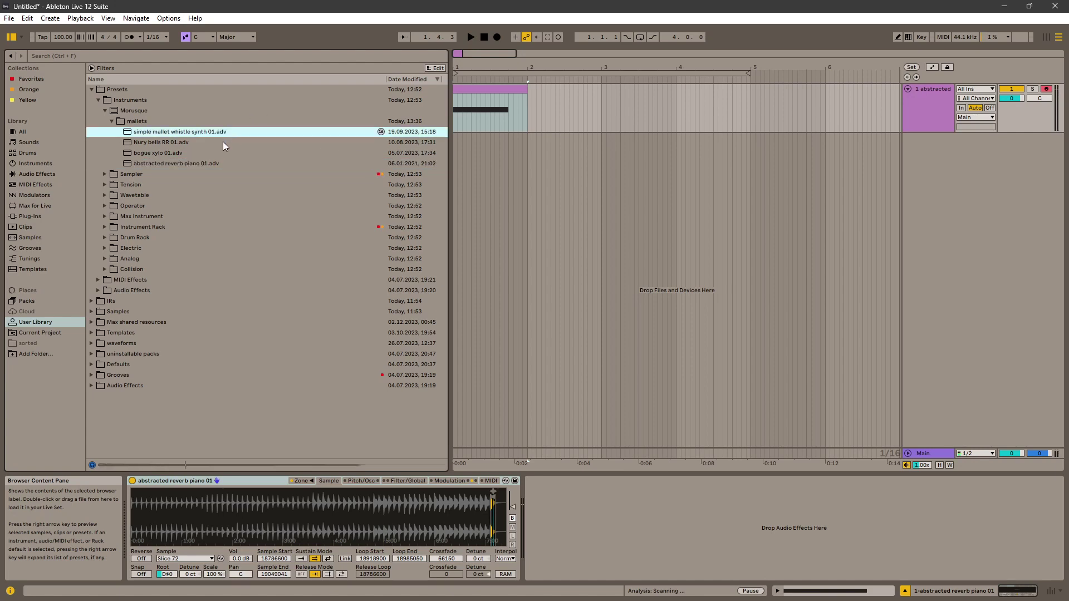
{"action": "left_click", "coordinate": [217, 143]}
{"action": "left_click", "coordinate": [218, 153]}
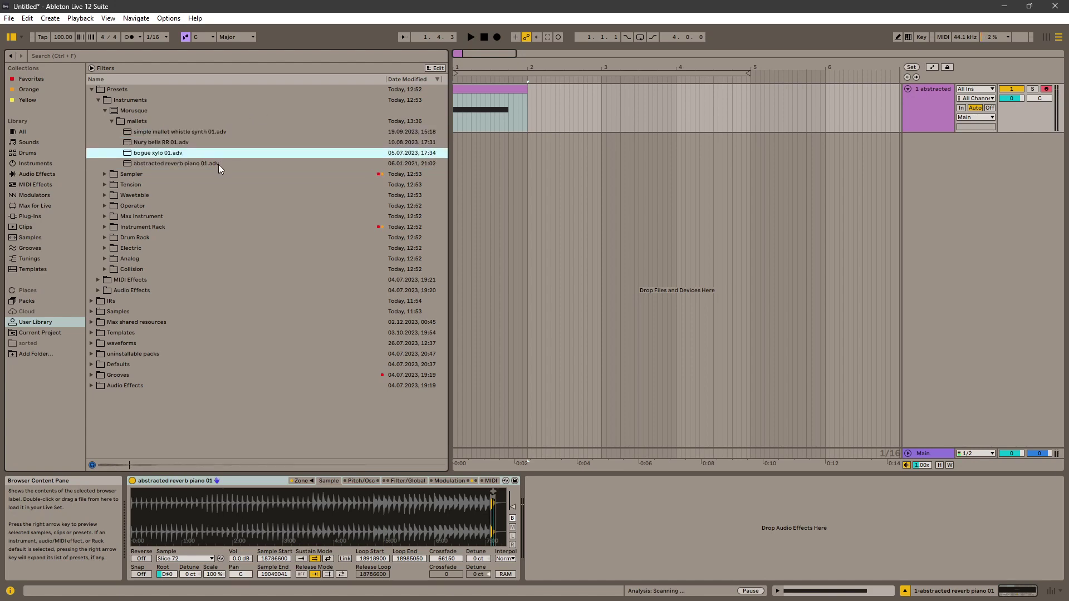
{"action": "left_click", "coordinate": [218, 164]}
{"action": "left_click", "coordinate": [220, 132]}
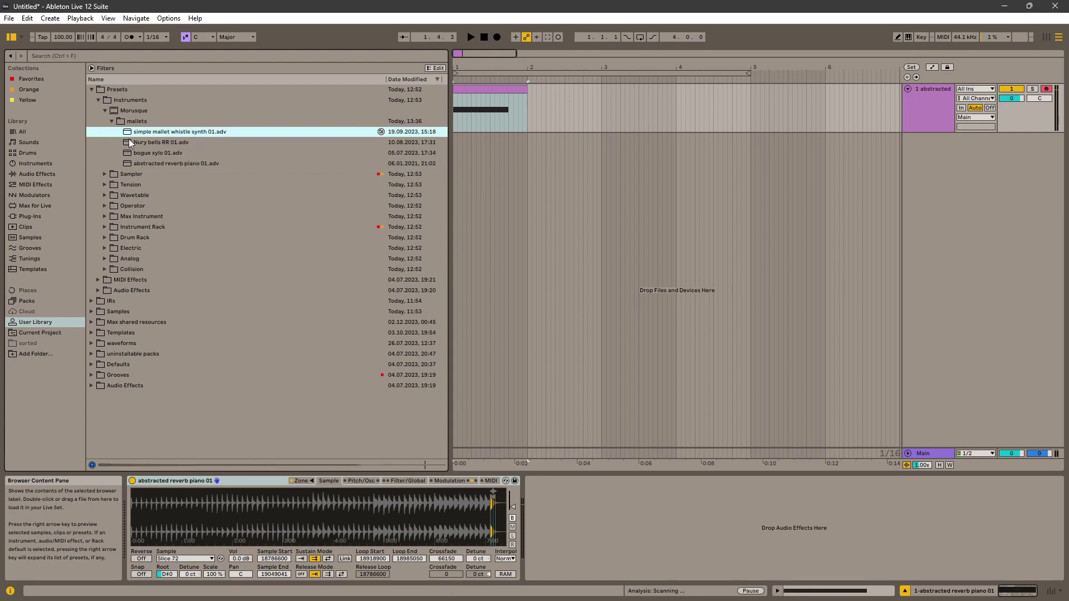
{"action": "left_click", "coordinate": [138, 143]}
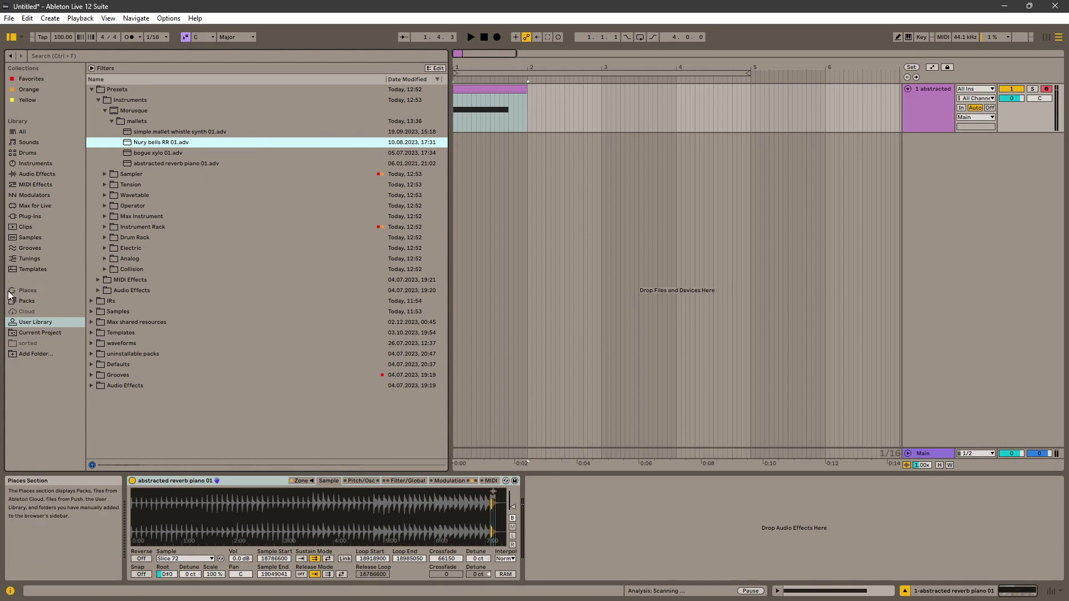
{"action": "left_click", "coordinate": [195, 131]}
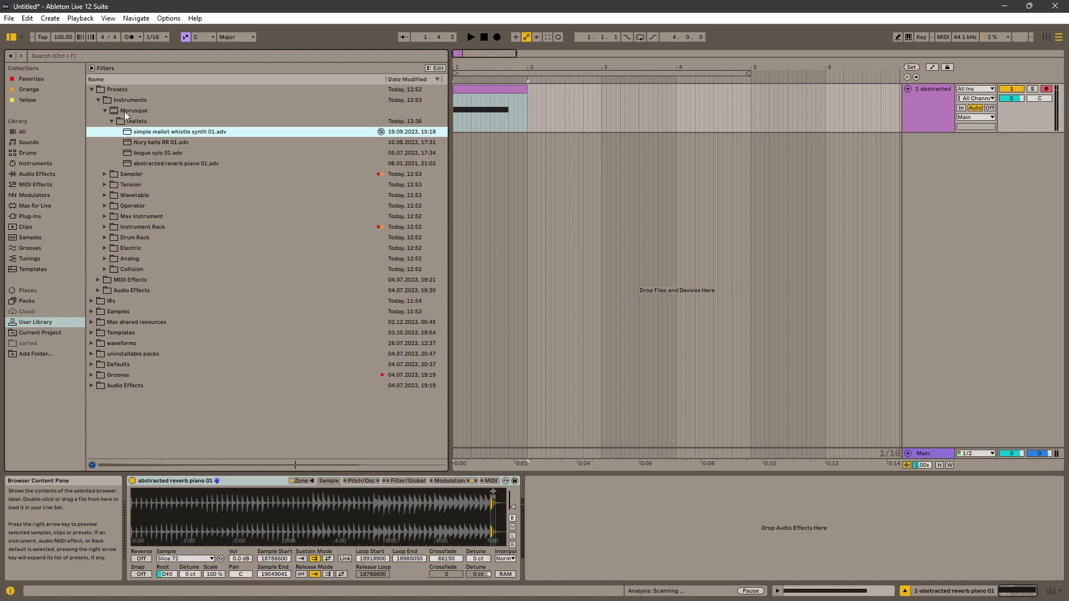
Collapse the mallets folder and the Morusque pack in the User Library browser
{"action": "key", "text": "Left"}
{"action": "key", "text": "Left"}
{"action": "key", "text": "Left"}
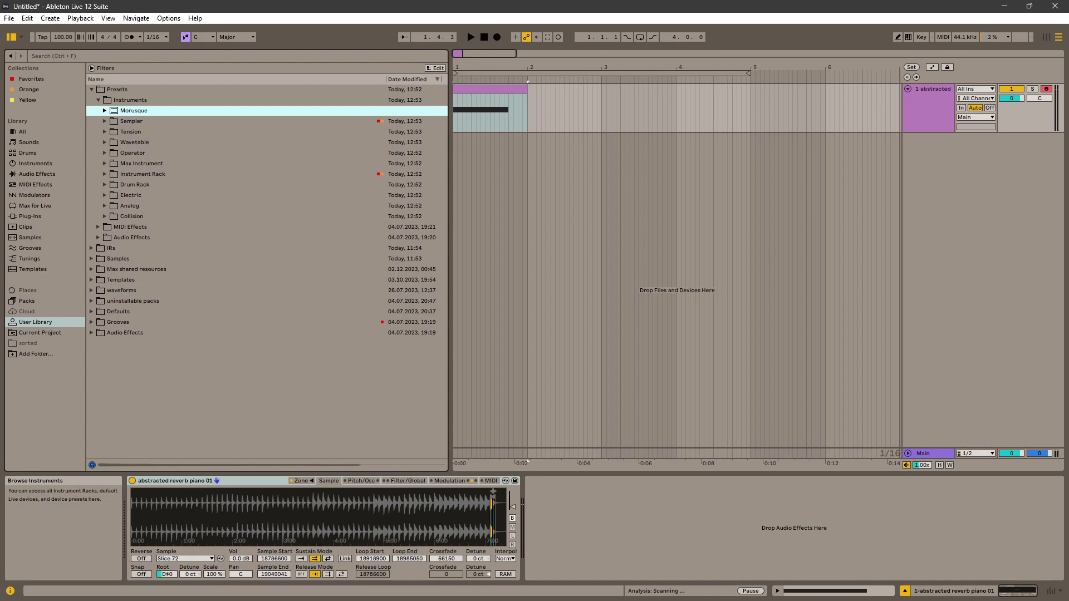
Switch to File Explorer and go from the mallets previews folder up through MorusquePack to the User Library's Instruments presets folder
{"action": "key", "text": "alt+Tab"}
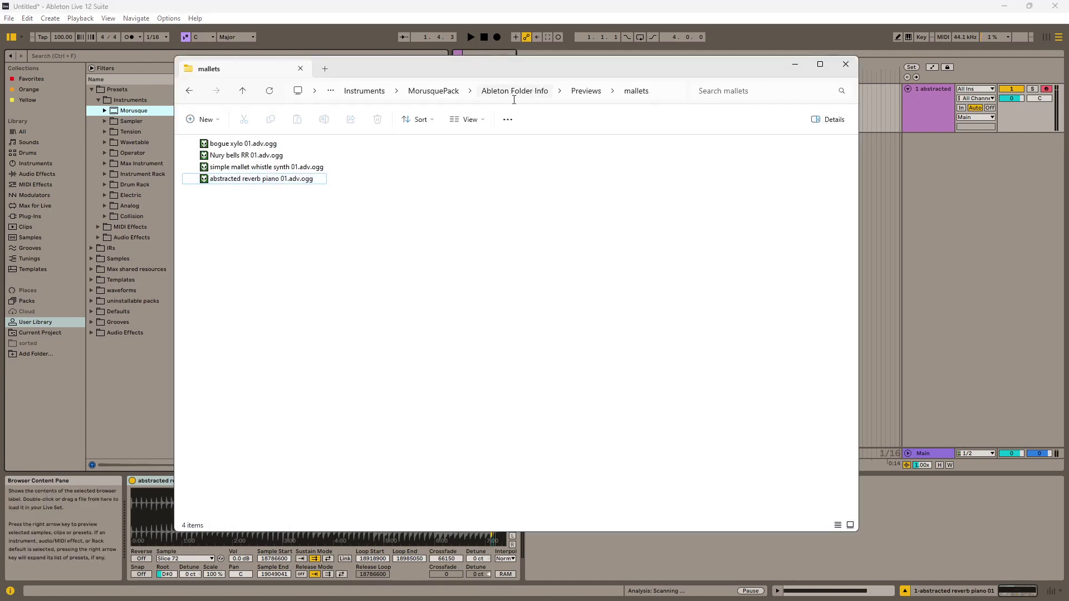
{"action": "left_click", "coordinate": [497, 94]}
{"action": "key", "text": "Escape"}
{"action": "key", "text": "Escape"}
{"action": "left_click", "coordinate": [446, 92]}
{"action": "double_click", "coordinate": [241, 146]}
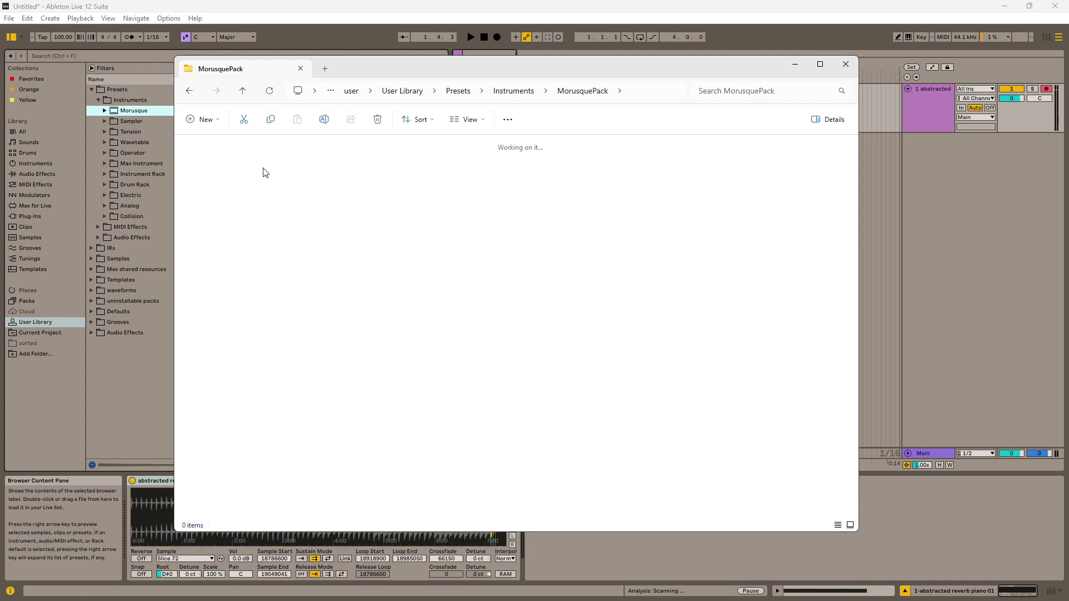
{"action": "left_click", "coordinate": [412, 91]}
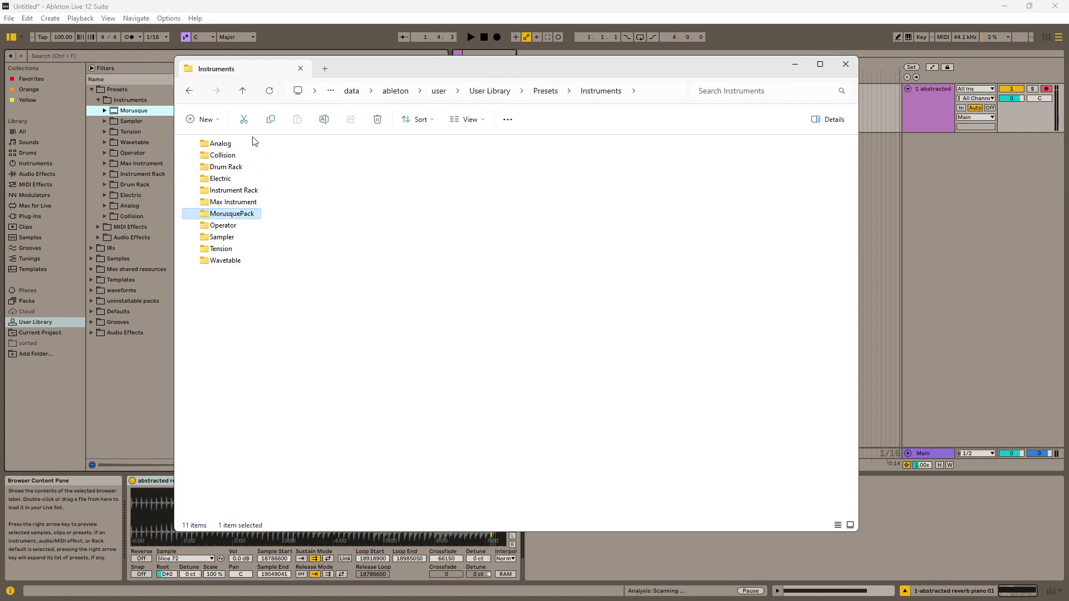
{"action": "left_click", "coordinate": [258, 345]}
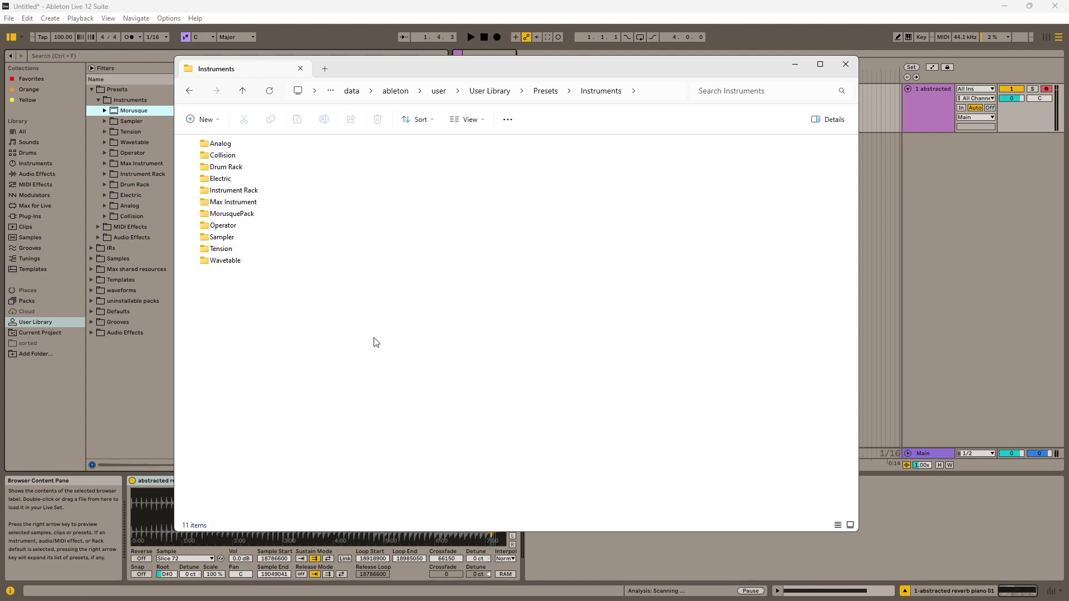
Return to Ableton Live, expand the Morusque pack's mallets folder, and audition its preset previews, ending with simple mallet whistle synth 01.adv
{"action": "left_click", "coordinate": [111, 163]}
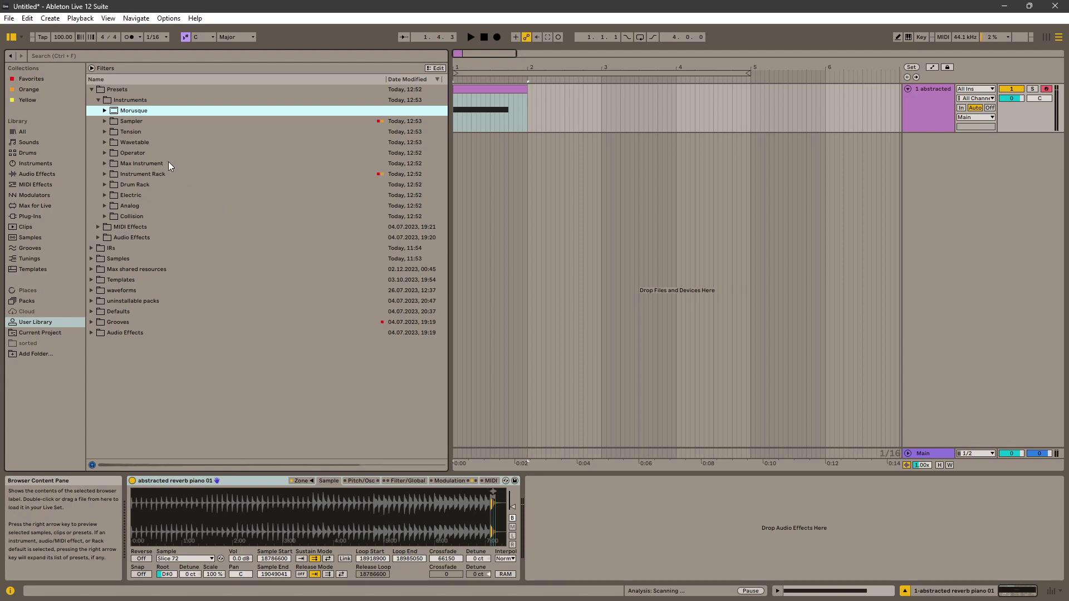
{"action": "left_click", "coordinate": [105, 110]}
{"action": "left_click", "coordinate": [111, 122]}
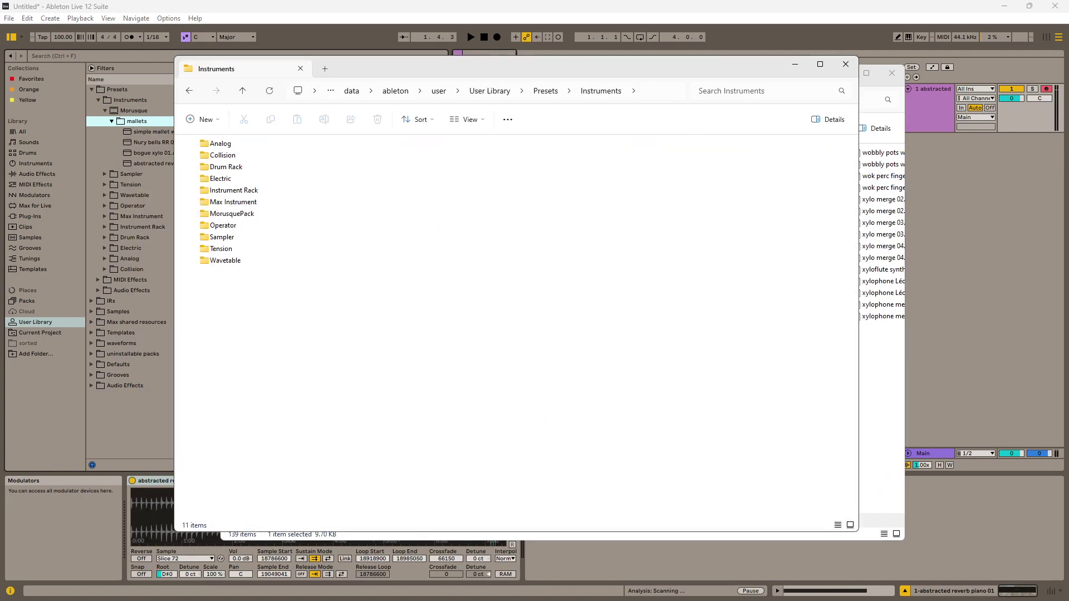
{"action": "left_click", "coordinate": [392, 4]}
{"action": "left_click", "coordinate": [143, 132]}
{"action": "left_click", "coordinate": [148, 142]}
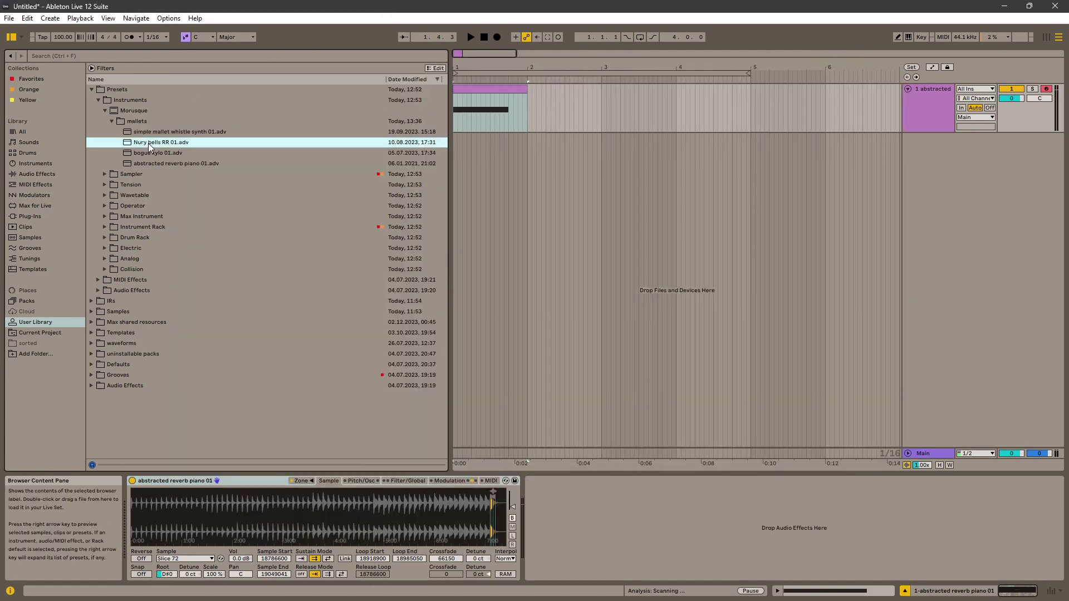
{"action": "left_click", "coordinate": [149, 152]}
{"action": "left_click", "coordinate": [152, 164]}
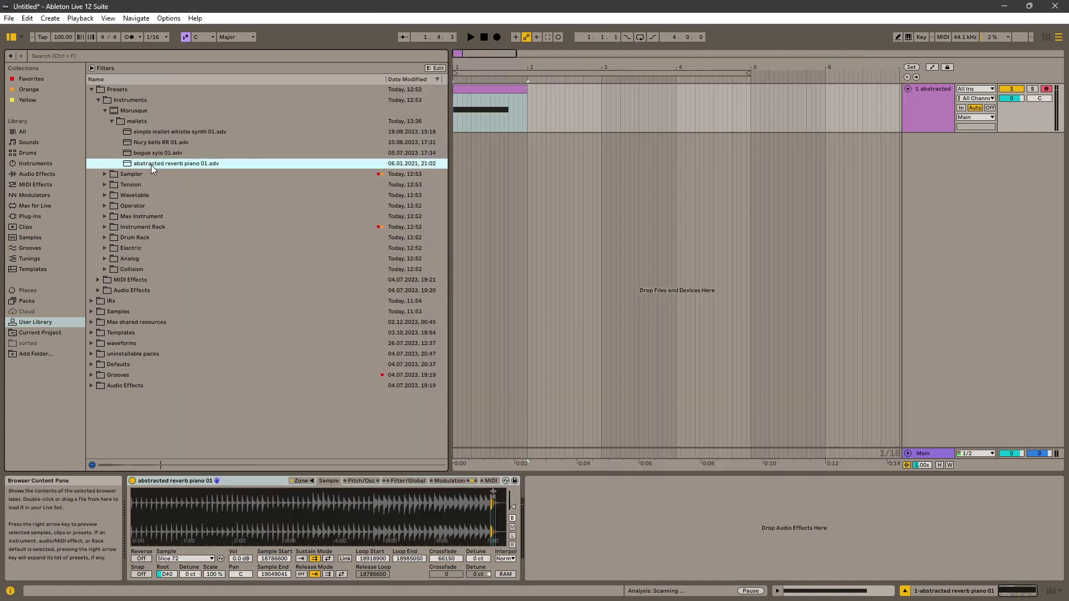
{"action": "right_click", "coordinate": [164, 133]}
{"action": "key", "text": "Escape"}
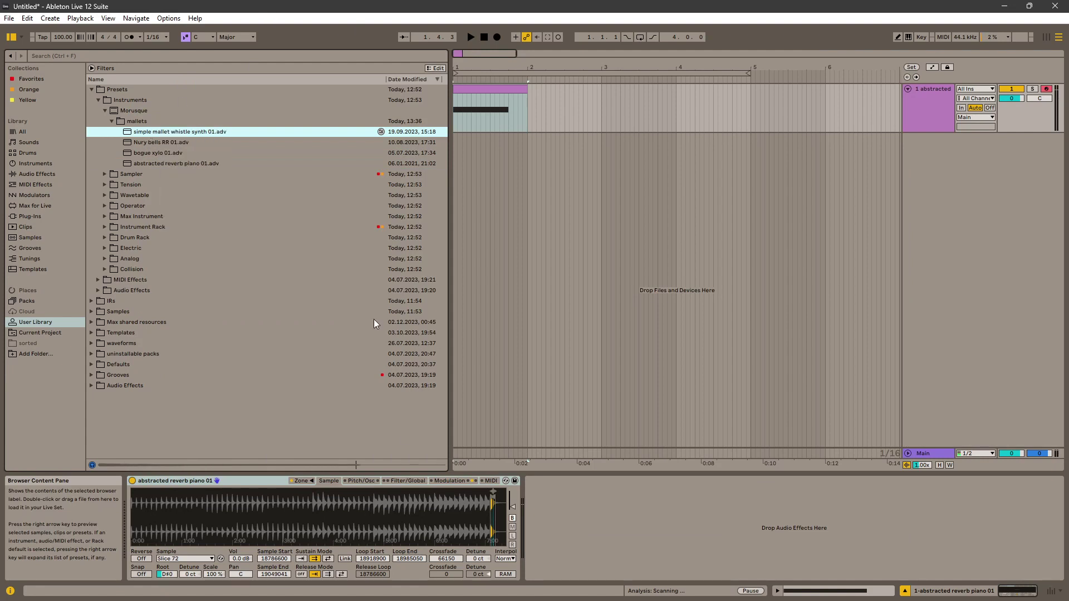
Set the abstracted reverb piano 01 Sampler's global volume to -34.3 dB and try to save the device into the pack's mallets folder
{"action": "left_click", "coordinate": [399, 480]}
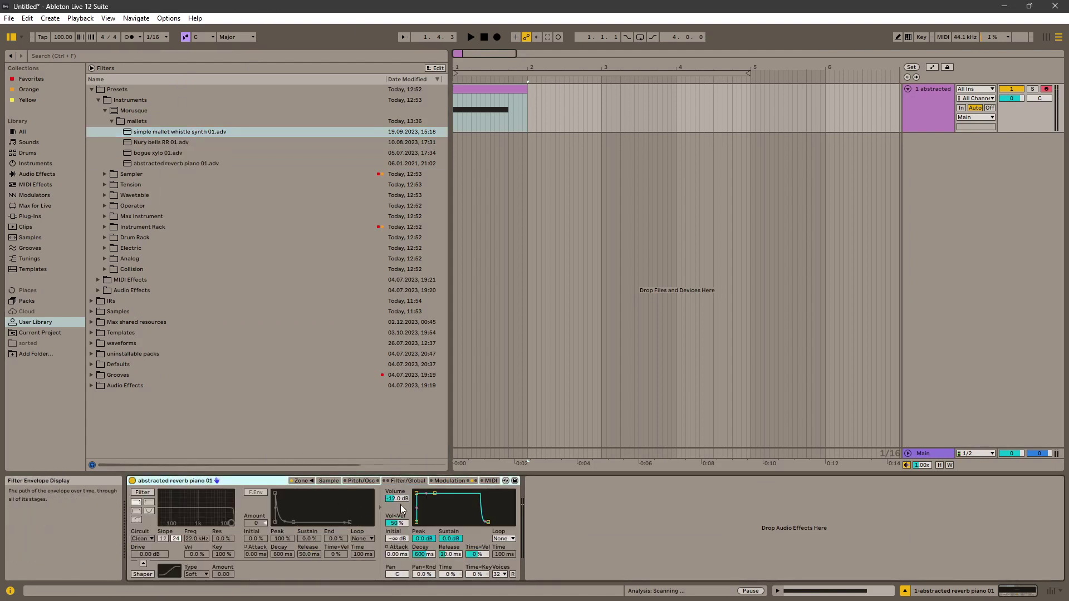
{"action": "scroll", "coordinate": [400, 504], "scroll_direction": "down", "scroll_amount": 5}
{"action": "left_click_drag", "start_coordinate": [259, 482], "coordinate": [198, 154]}
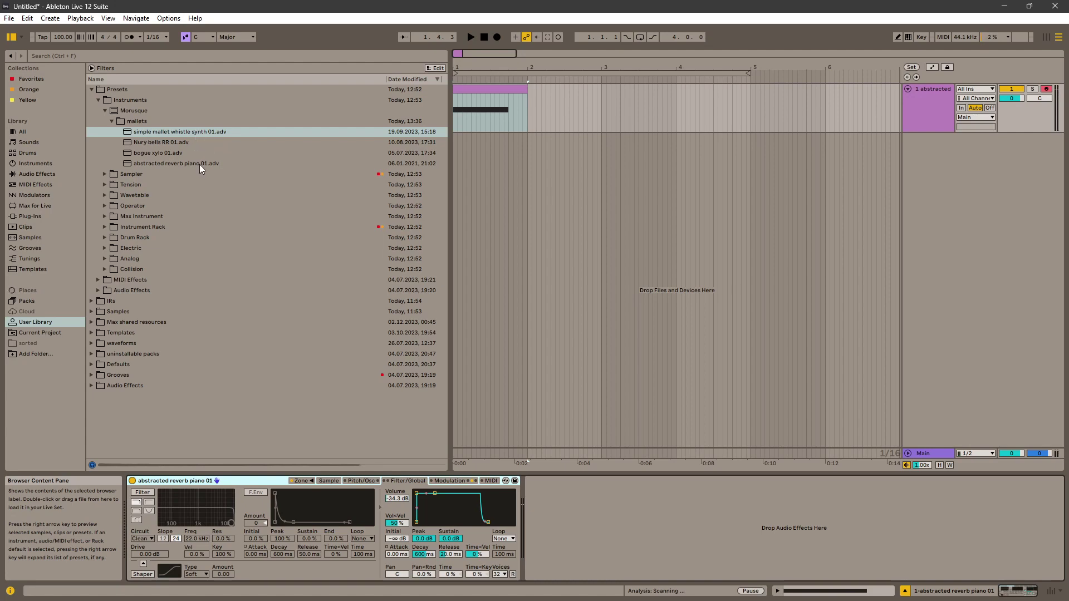
Collapse and re-expand the mallets folder, and audition simple mallet whistle synth 01.adv
{"action": "double_click", "coordinate": [131, 121]}
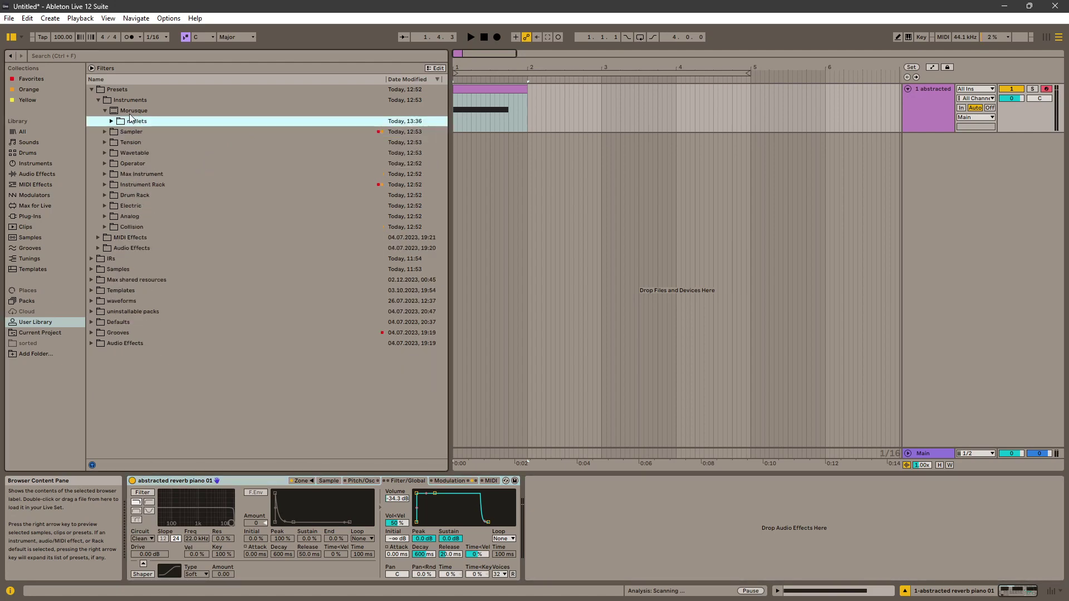
{"action": "left_click", "coordinate": [112, 121]}
{"action": "left_click", "coordinate": [292, 132]}
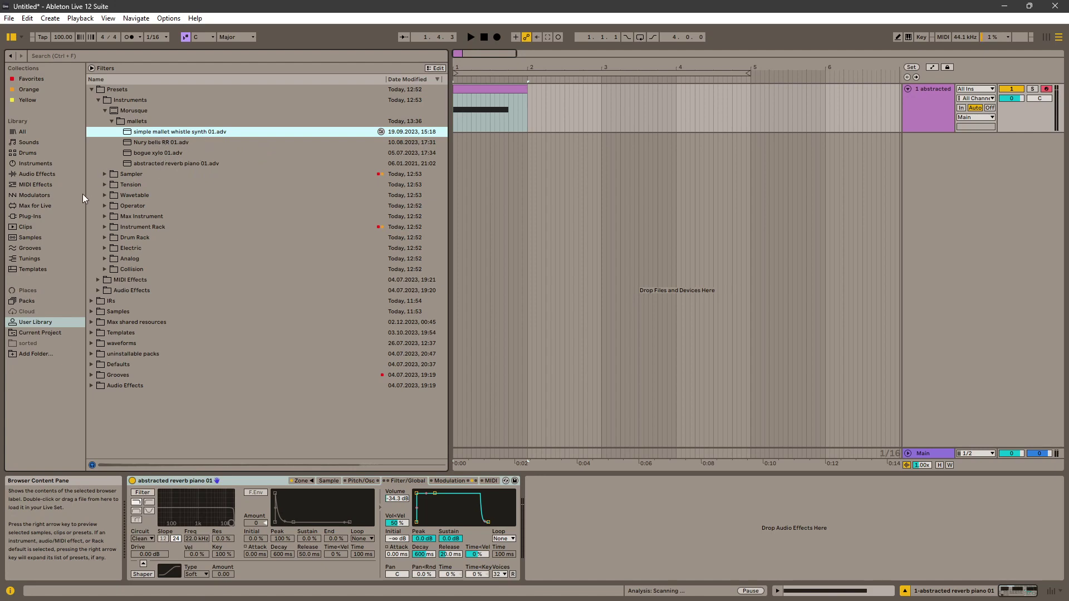
Look through the list of installed Packs in the browser and return to the User Library
{"action": "left_click", "coordinate": [31, 301]}
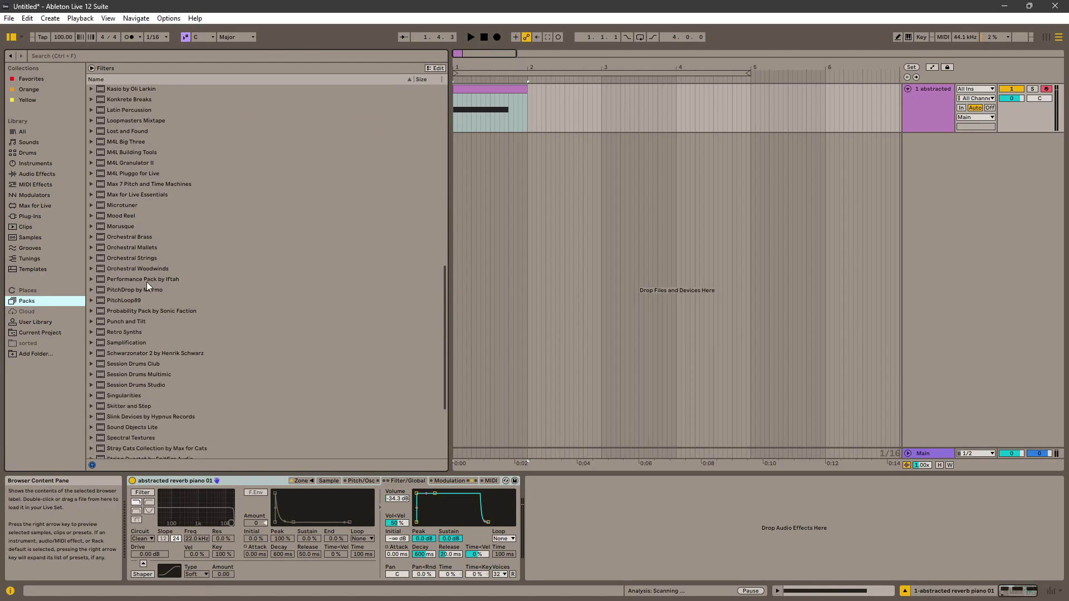
{"action": "left_click", "coordinate": [31, 325]}
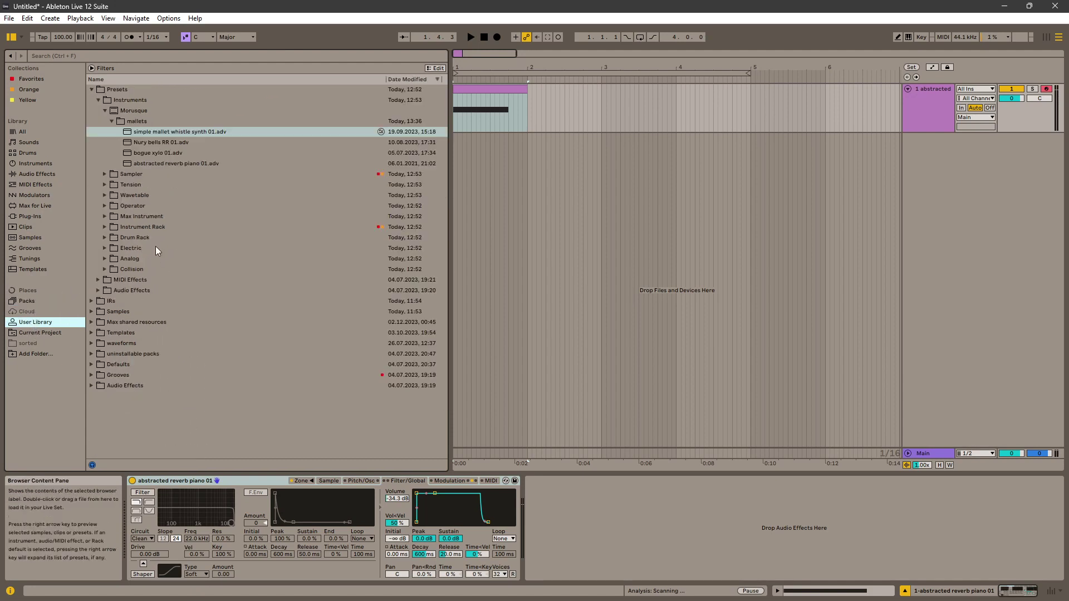